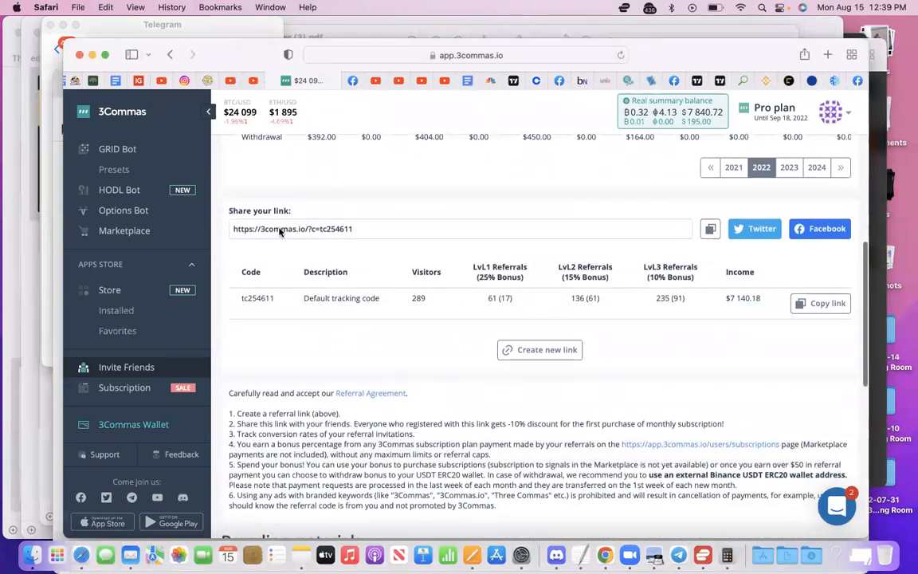
- Copy the 3Commas referral link from the sharing section and open it in Chrome
scroll(625, 282, "up", 1)
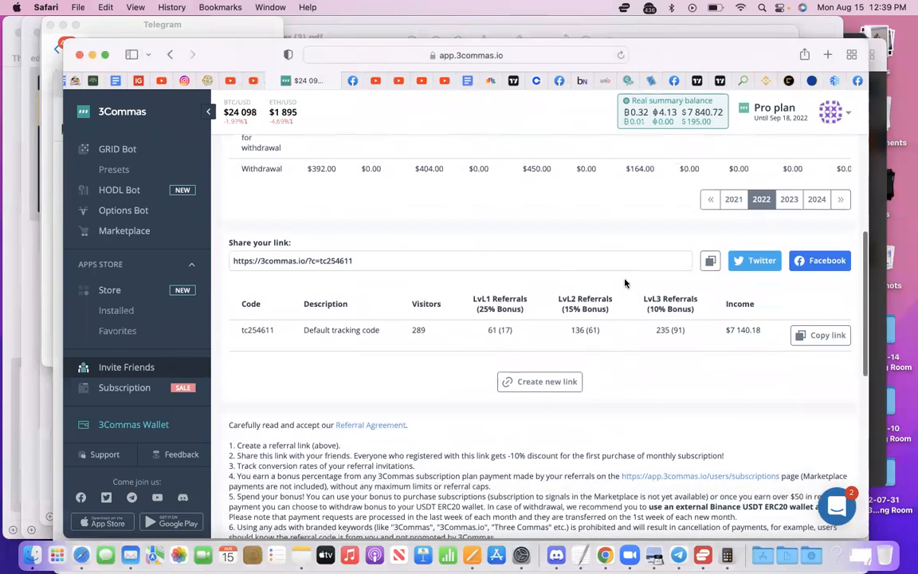
left_click(712, 259)
left_click(711, 262)
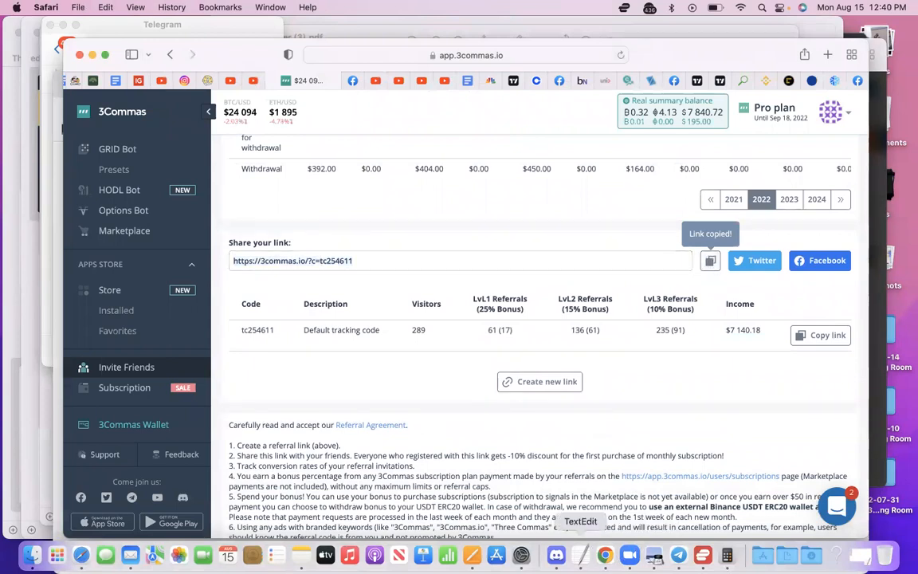
left_click(605, 555)
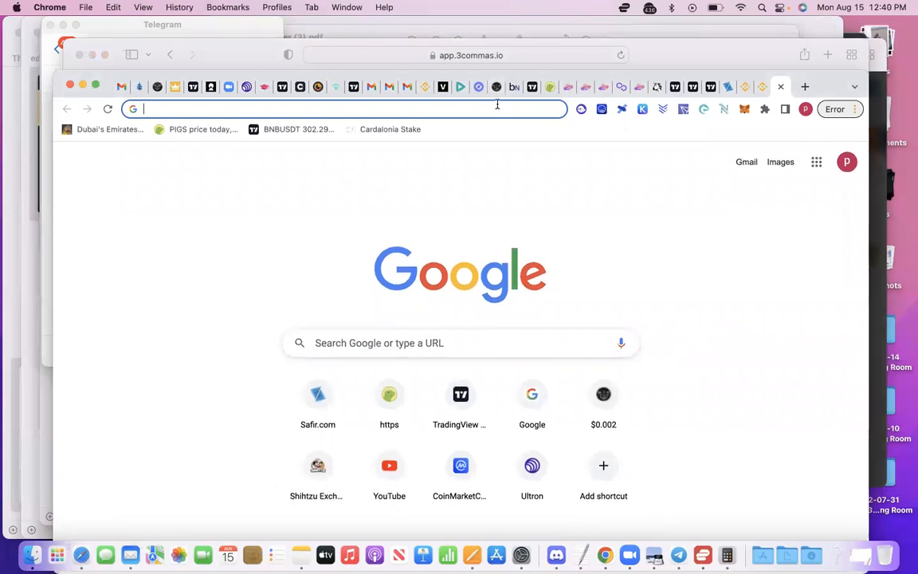
key("super+v")
key("Return")
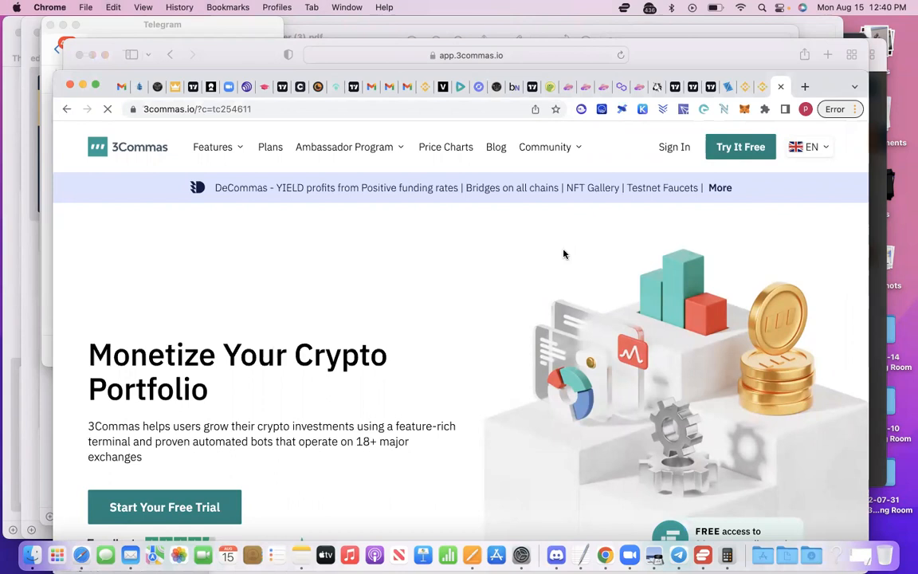
- Open the free-trial registration form from the 3Commas homepage and review its email, password and verification fields
scroll(563, 253, "down", 1)
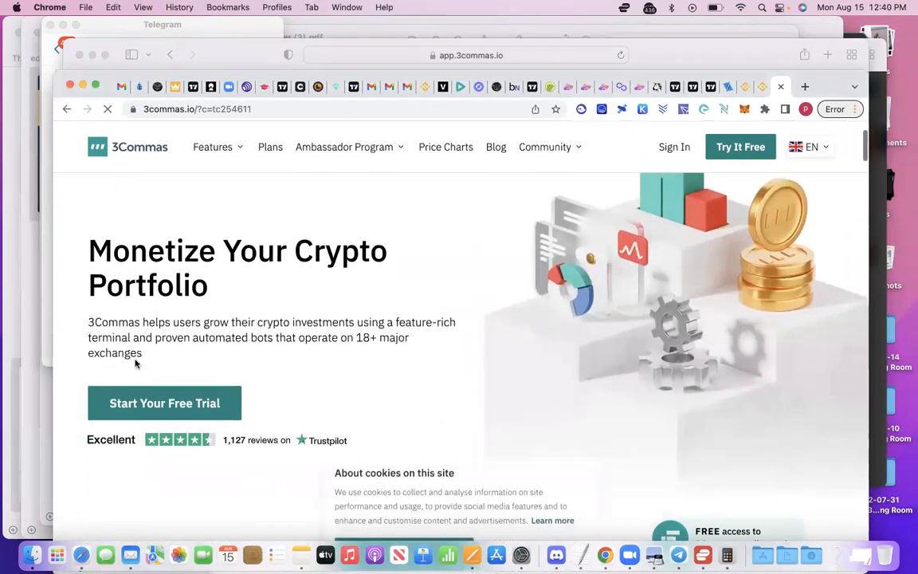
scroll(317, 170, "down", 2)
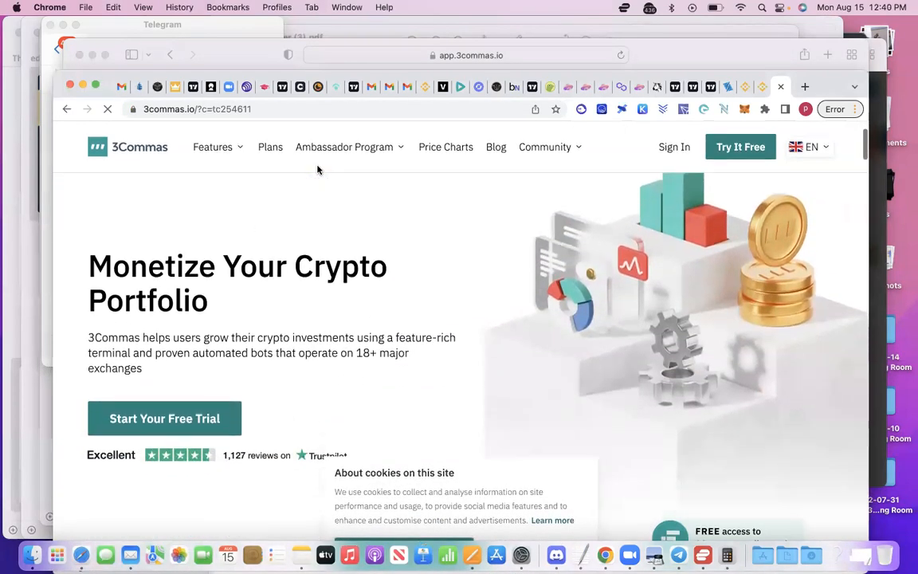
left_click(154, 396)
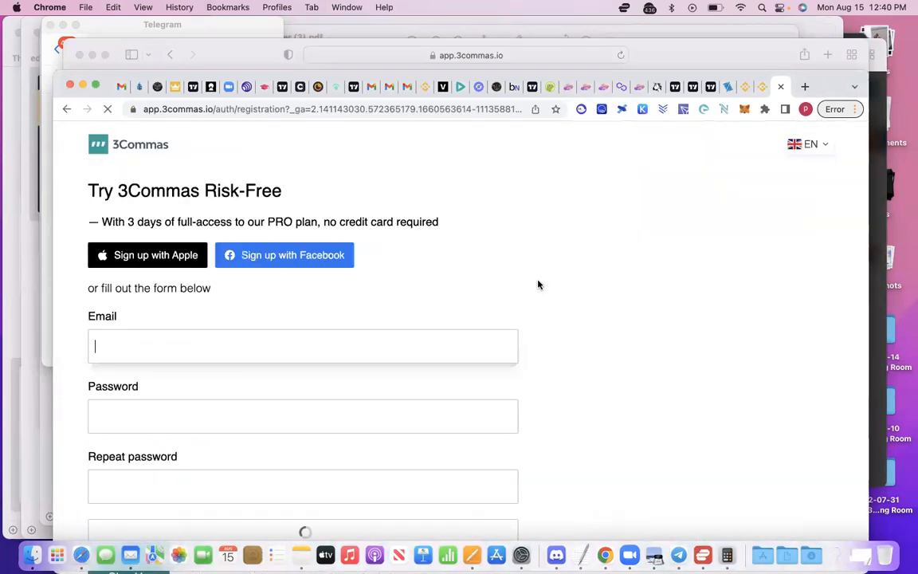
scroll(538, 284, "down", 2)
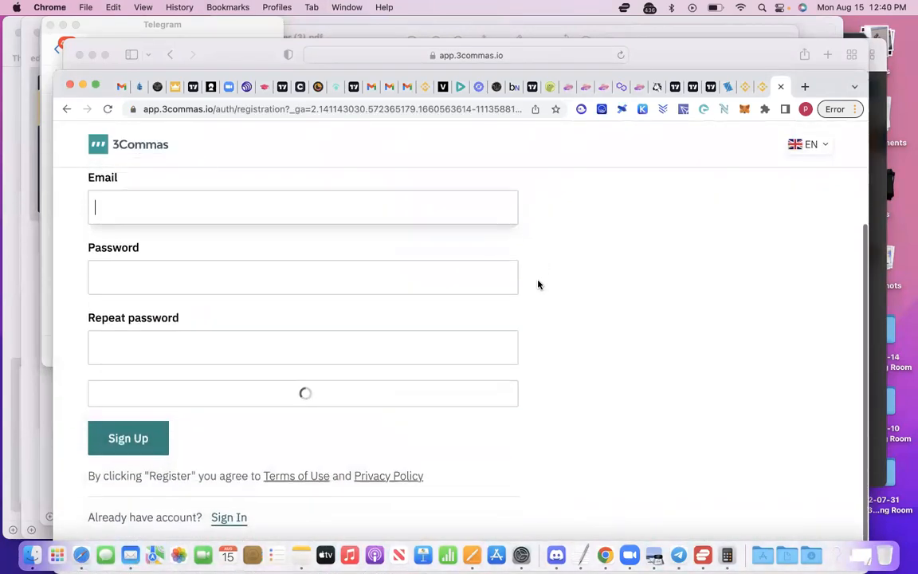
scroll(536, 284, "up", 2)
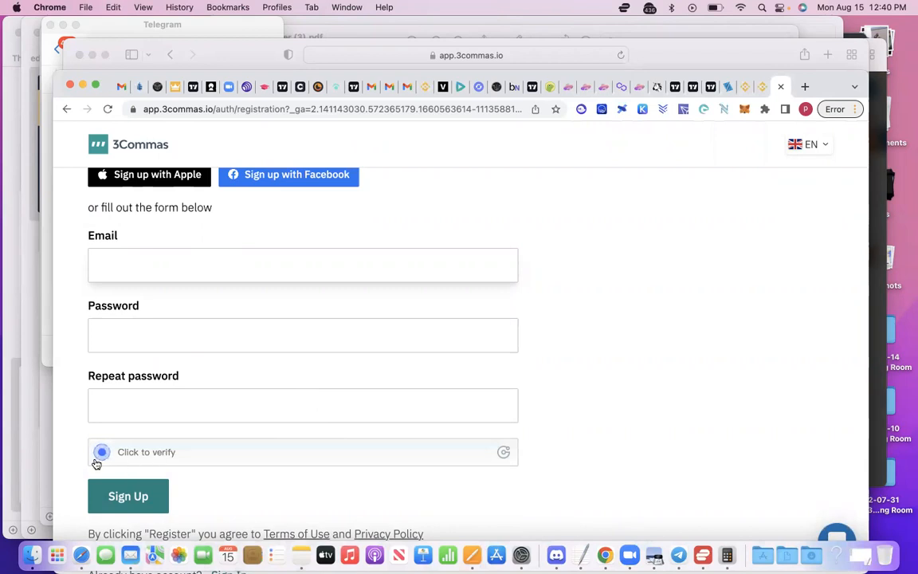
scroll(643, 363, "down", 2)
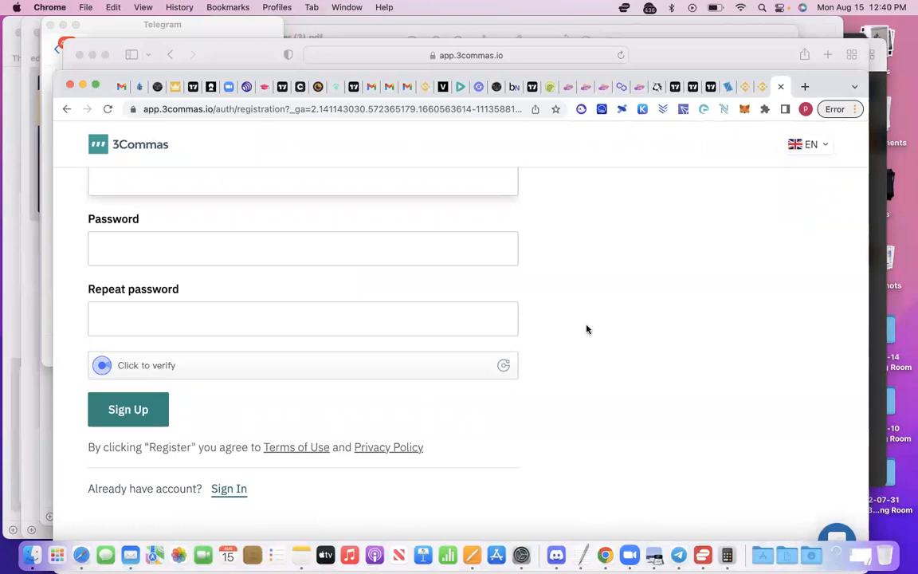
left_click(81, 556)
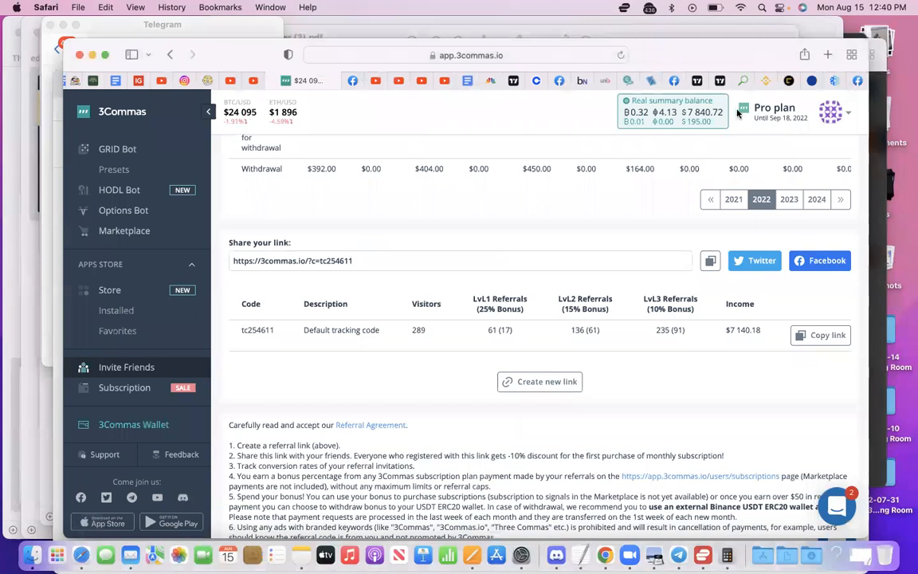
left_click(765, 83)
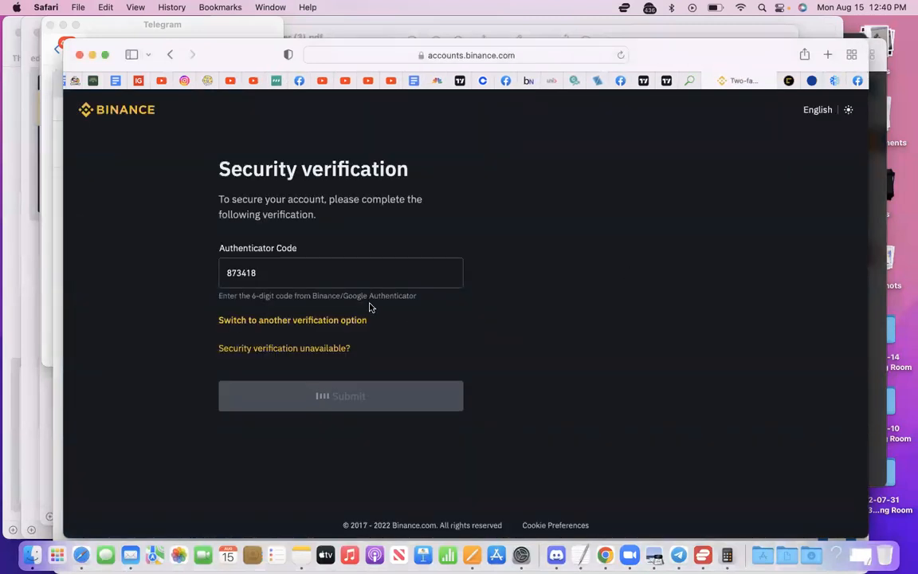
left_click(622, 56)
left_click(606, 555)
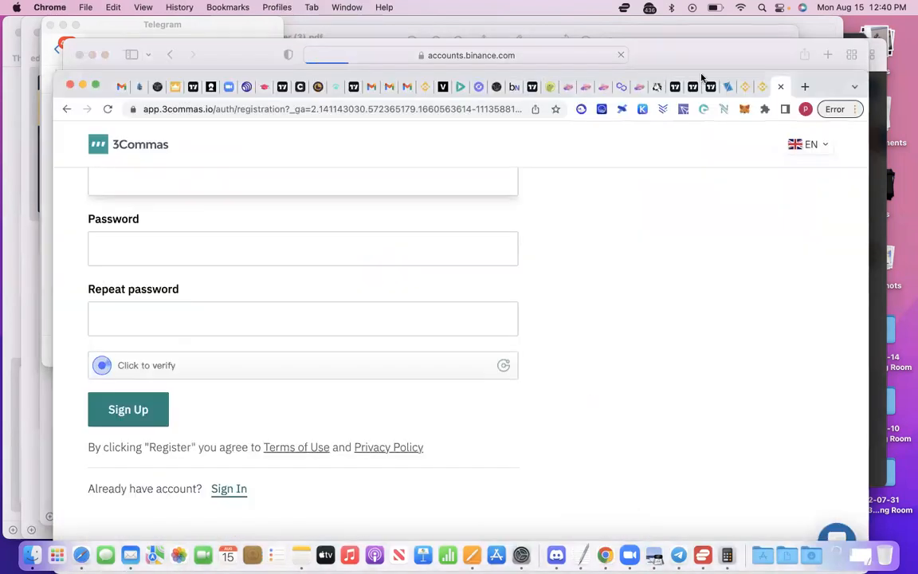
- Switch to the Binance dashboard and open the account's API Management page
left_click(751, 88)
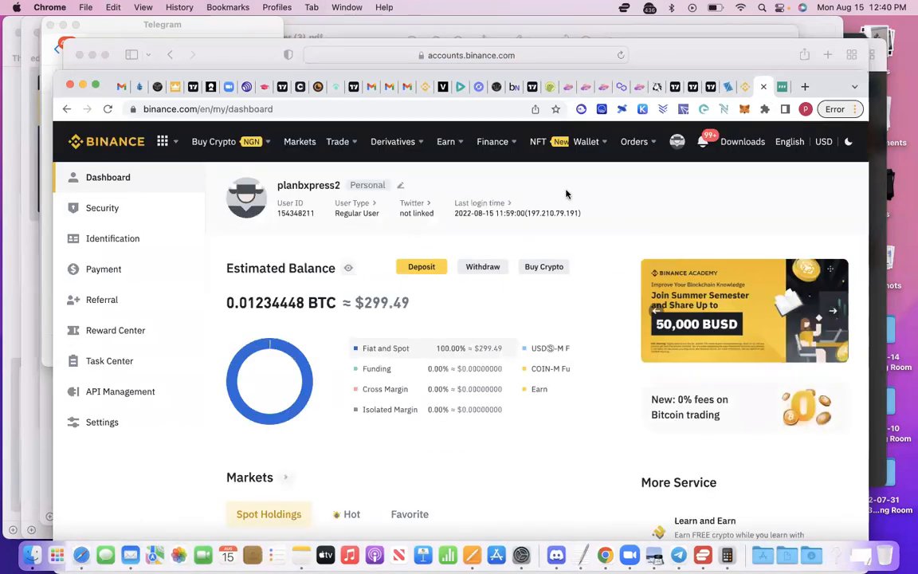
mouse_move(677, 142)
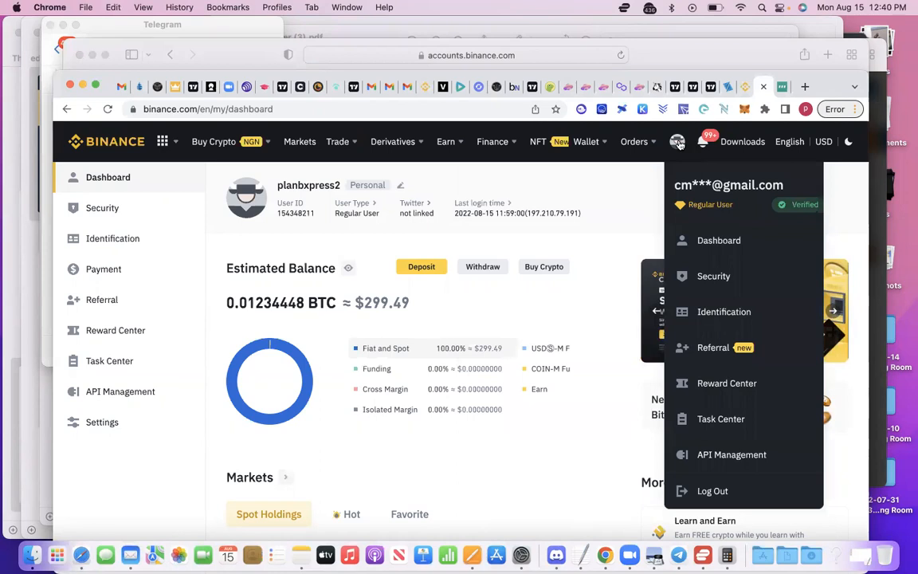
left_click(729, 456)
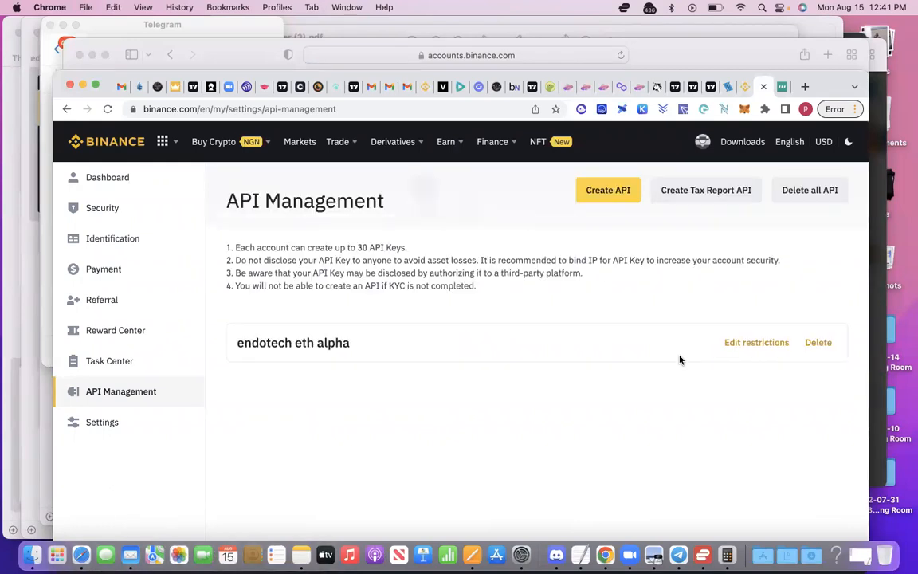
- Start creating a new API key labelled BINANCE-3COMMAS and proceed to the security check
left_click(608, 190)
left_click(451, 356)
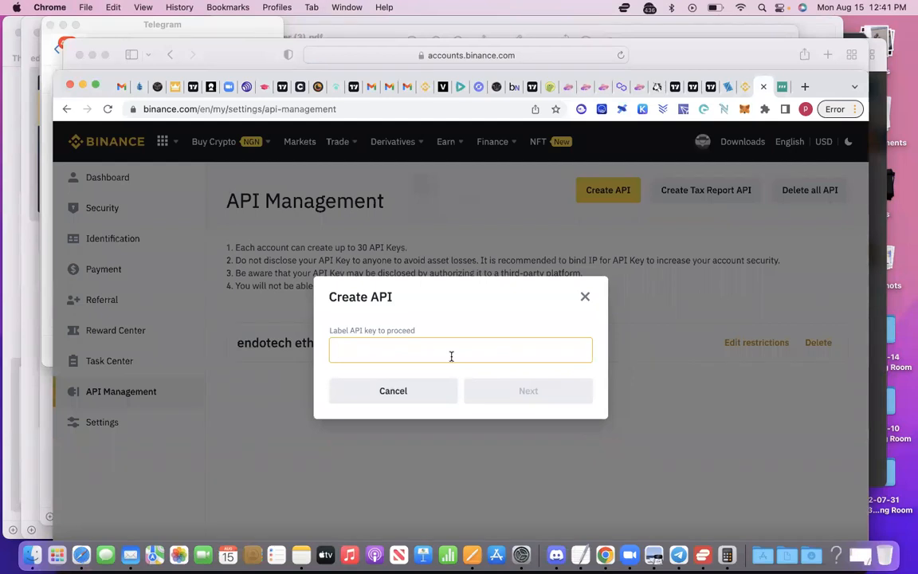
type("Bl")
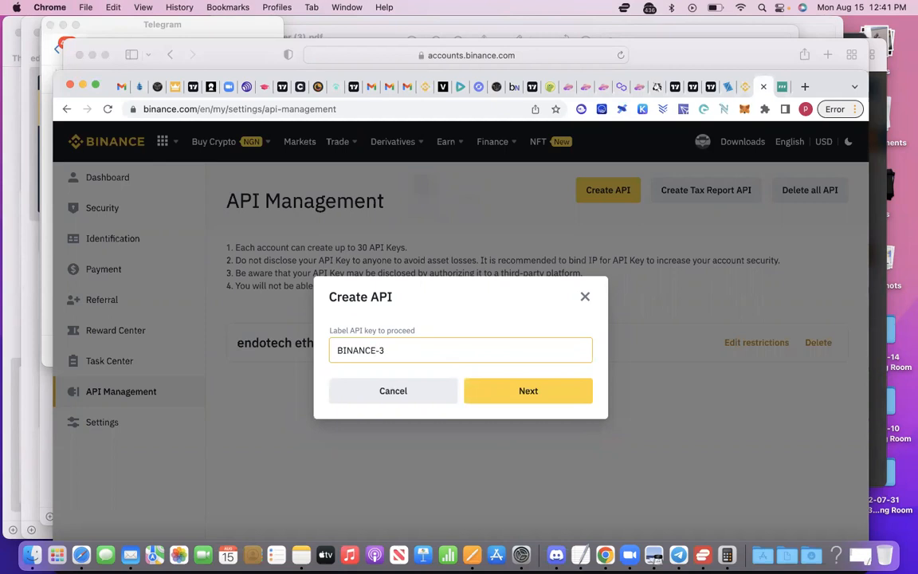
type("NANCE-3COMMAS")
left_click(524, 401)
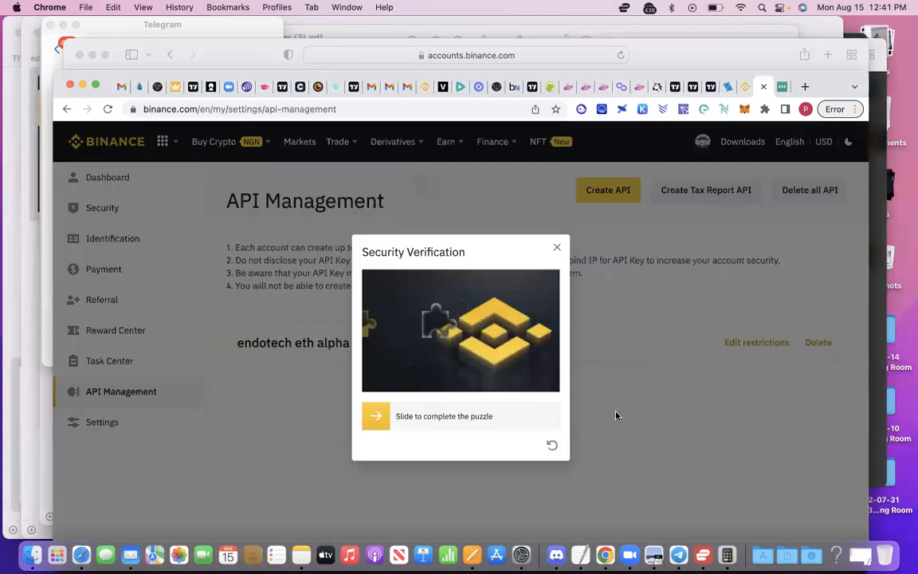
- Solve the slider puzzle, request the security verification codes and close the verification without submitting it
left_click_drag(368, 425, 433, 407)
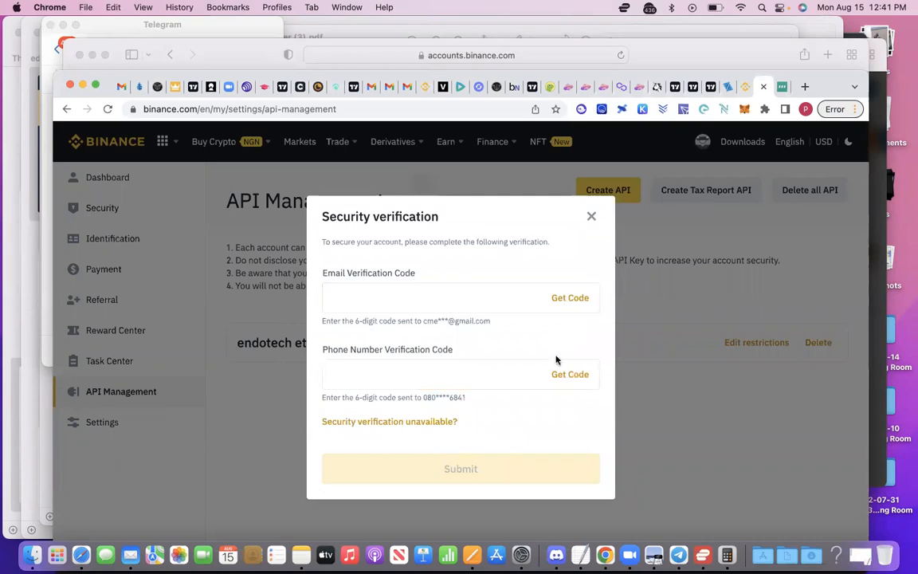
left_click(576, 379)
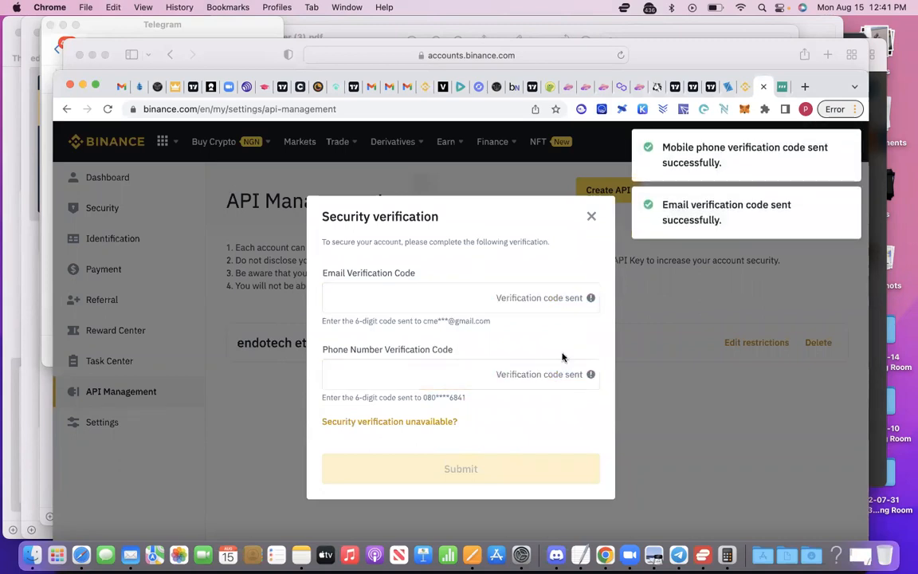
left_click(592, 218)
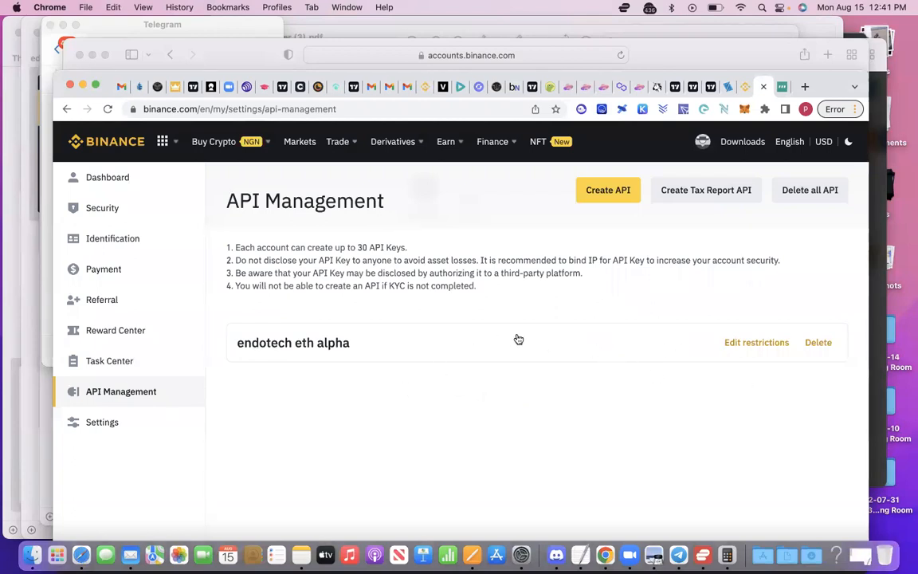
- Open the restrictions of the endotech eth alpha API key for editing and enable Spot & Margin Trading
scroll(518, 339, "down", 3)
scroll(518, 340, "up", 3)
left_click(759, 343)
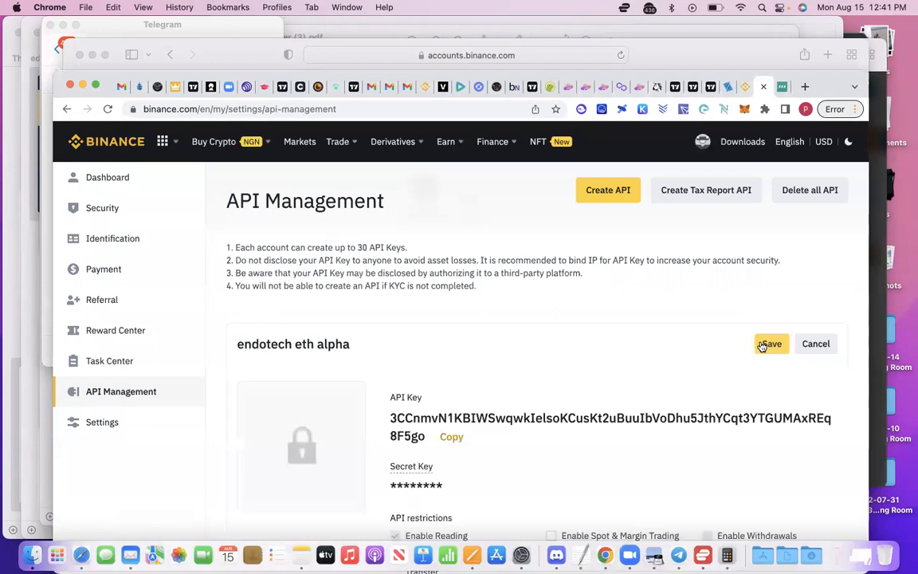
scroll(482, 425, "down", 2)
scroll(482, 424, "down", 1)
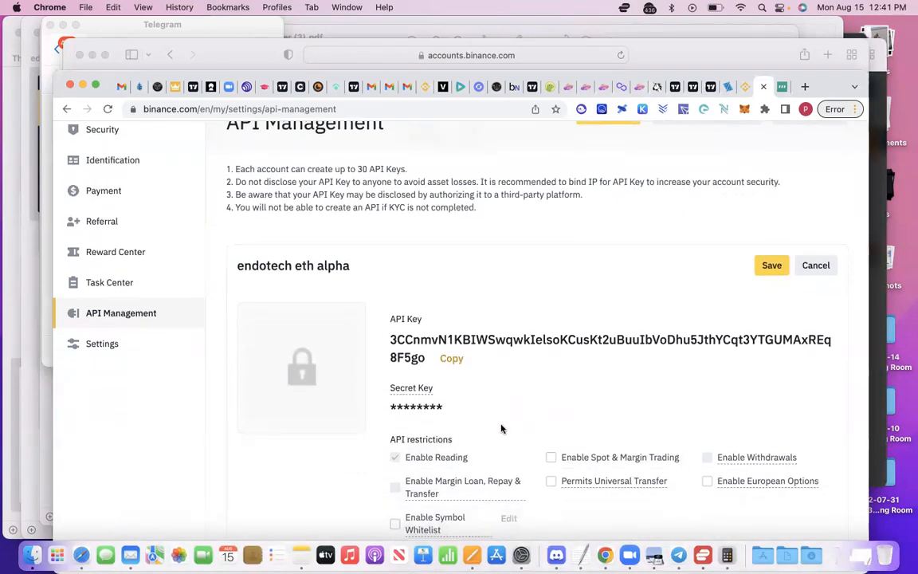
scroll(502, 429, "down", 2)
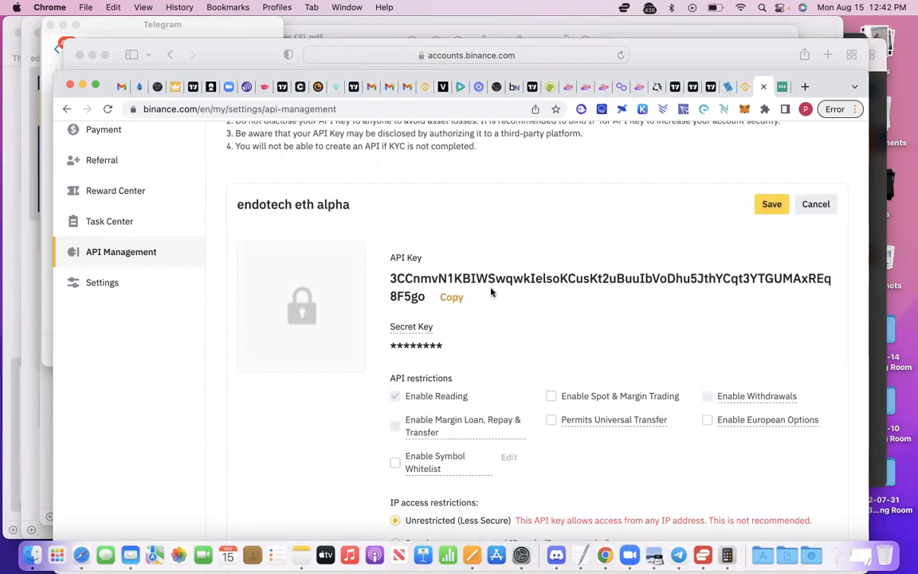
scroll(470, 374, "down", 1)
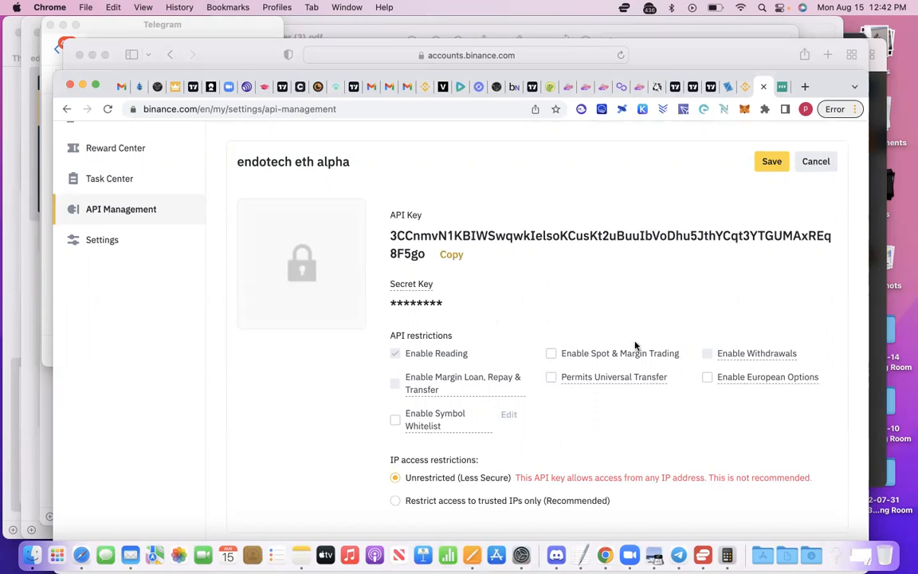
scroll(705, 195, "up", 5)
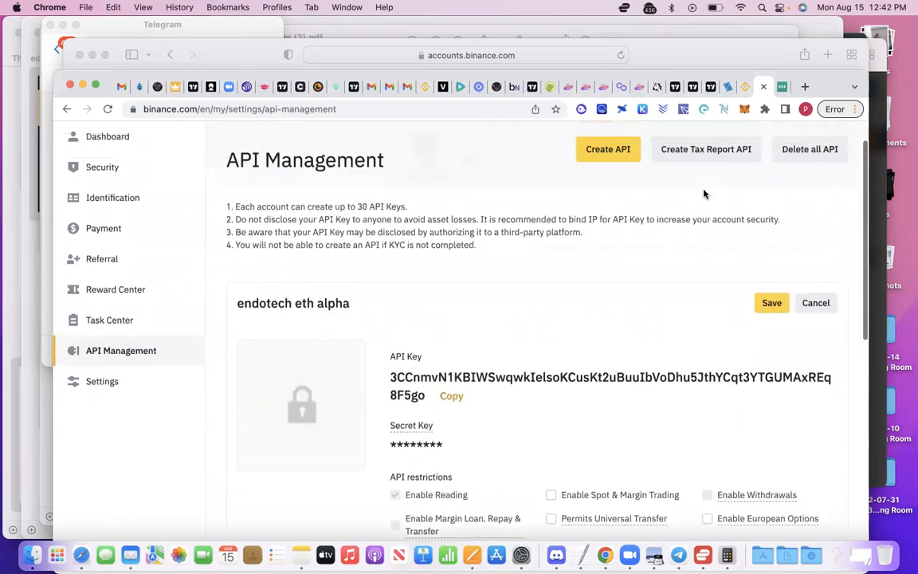
scroll(770, 321, "down", 5)
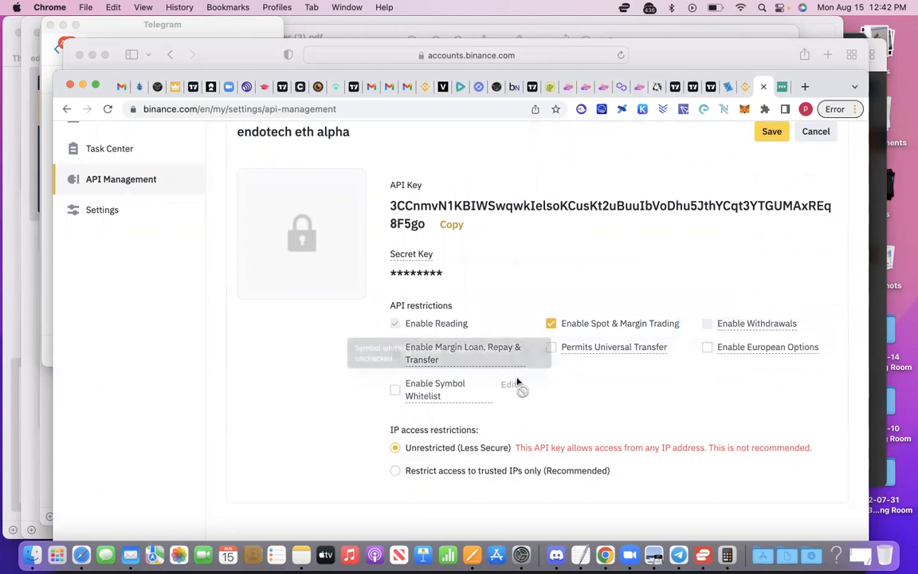
- Try to save the API key restrictions, accept the 90-day trading permission notice, and dismiss the security verification
scroll(527, 381, "down", 2)
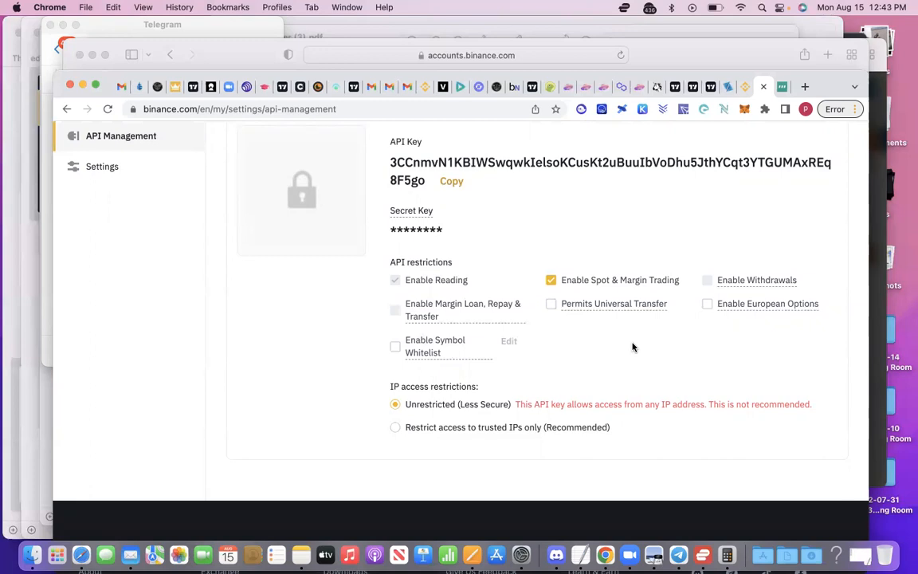
scroll(633, 346, "down", 3)
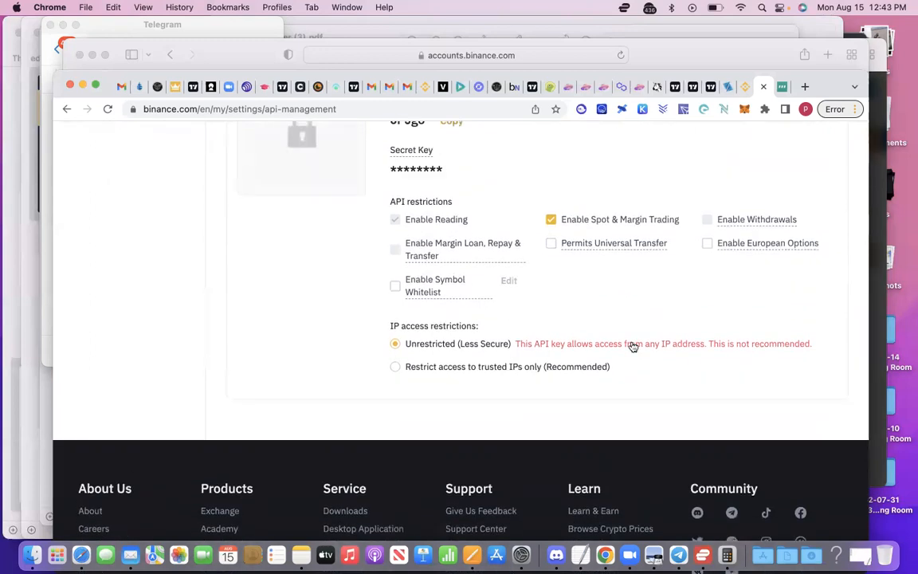
mouse_move(467, 285)
scroll(668, 239, "up", 5)
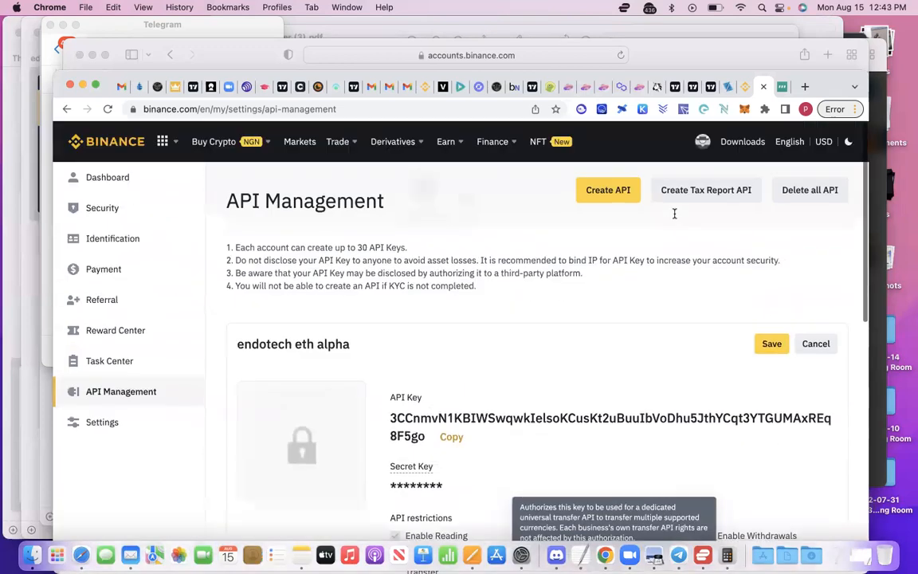
left_click(772, 343)
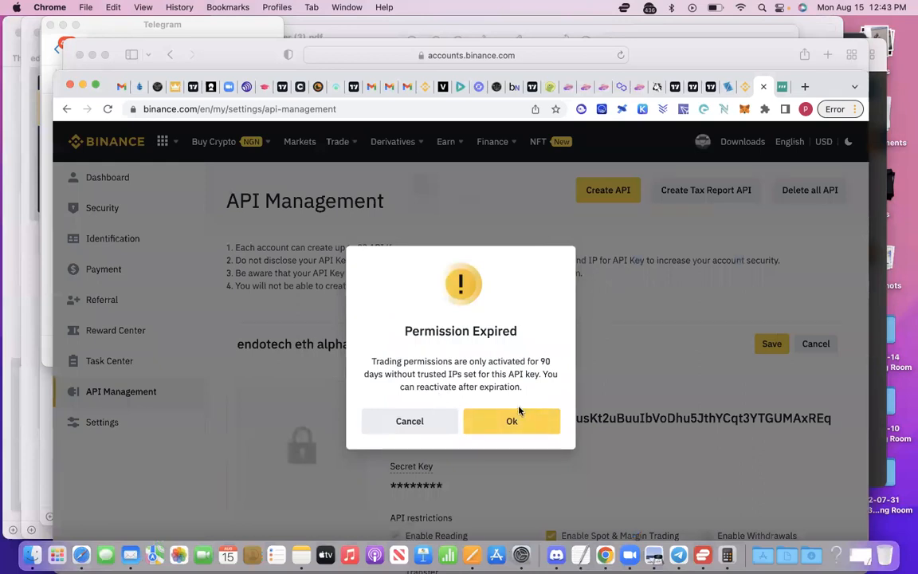
left_click(507, 423)
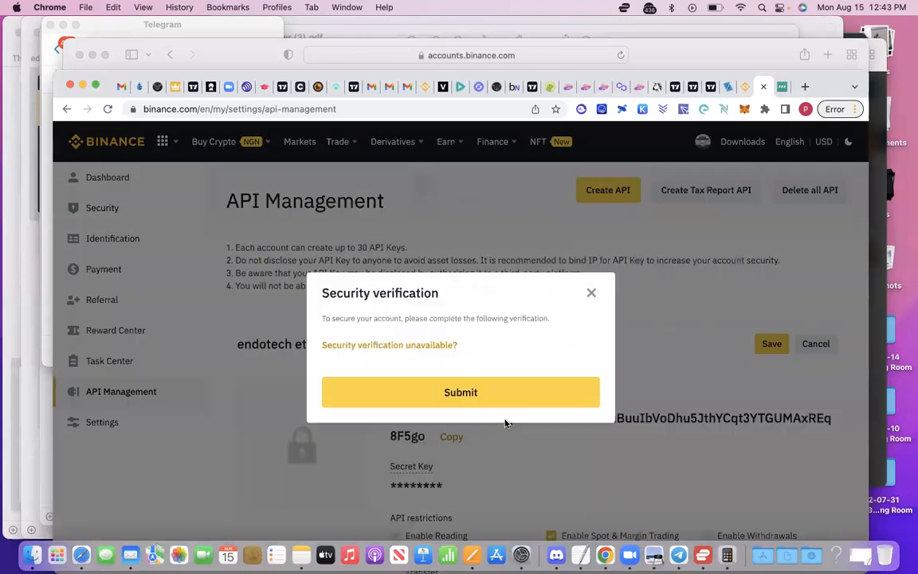
left_click(556, 379)
left_click(592, 246)
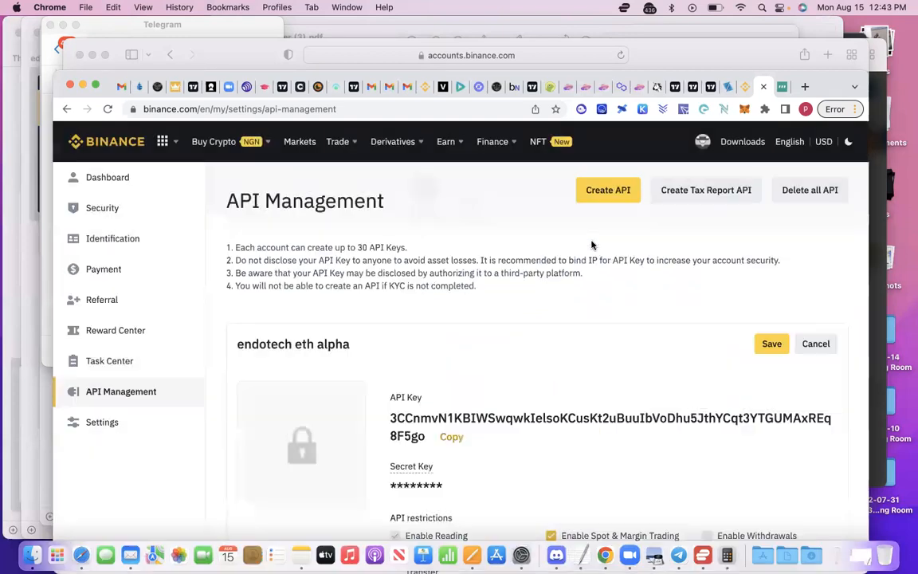
scroll(539, 305, "down", 3)
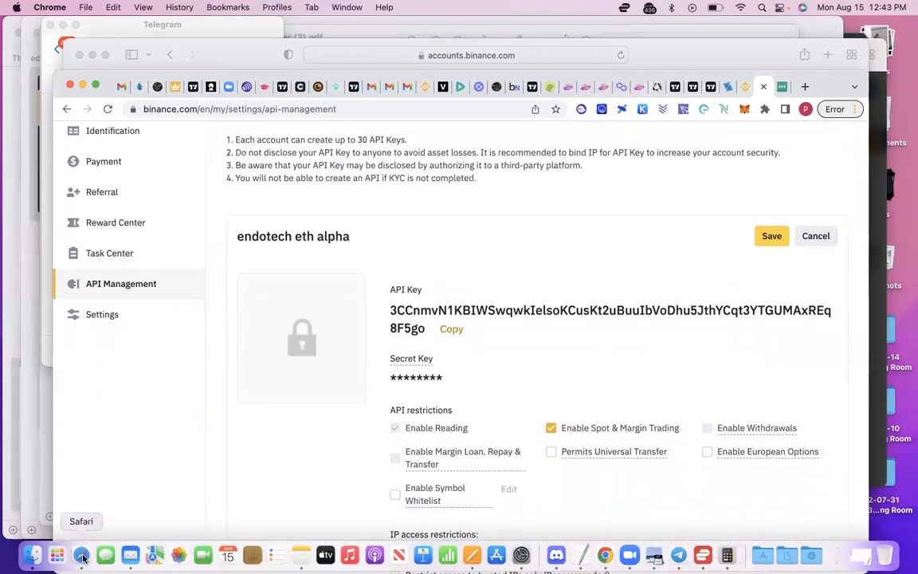
- Switch to 3Commas in Safari and open My Portfolio with the form for connecting a new exchange
left_click(82, 556)
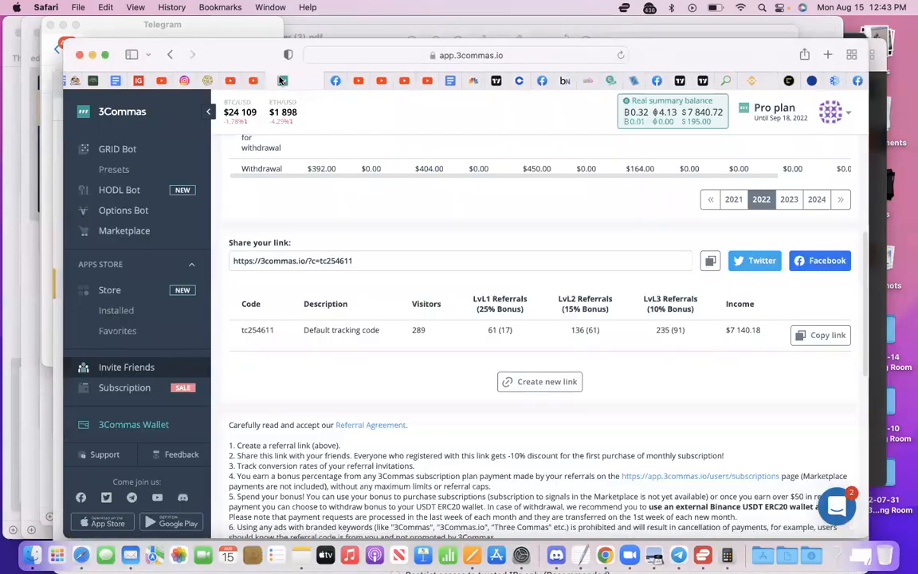
left_click(280, 82)
scroll(348, 307, "up", 10)
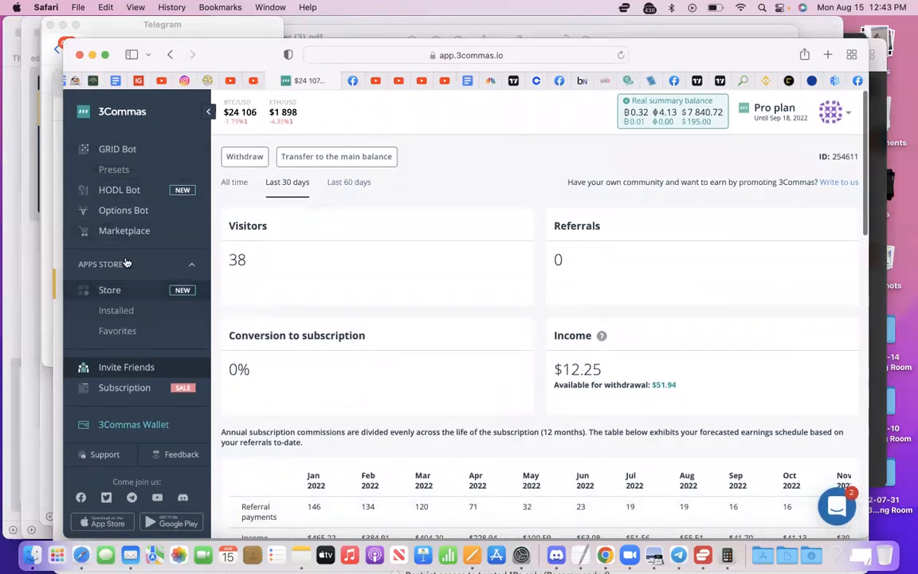
scroll(127, 272, "up", 5)
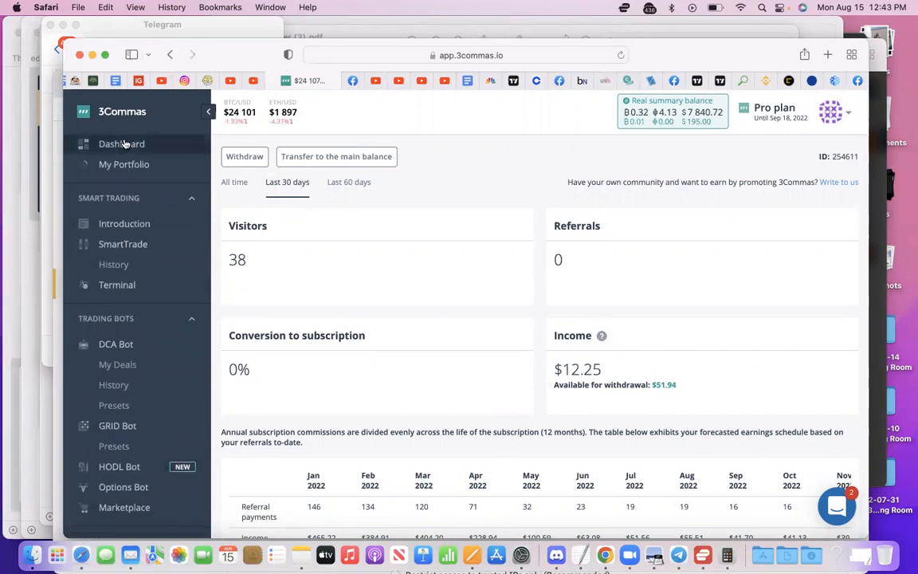
left_click(122, 143)
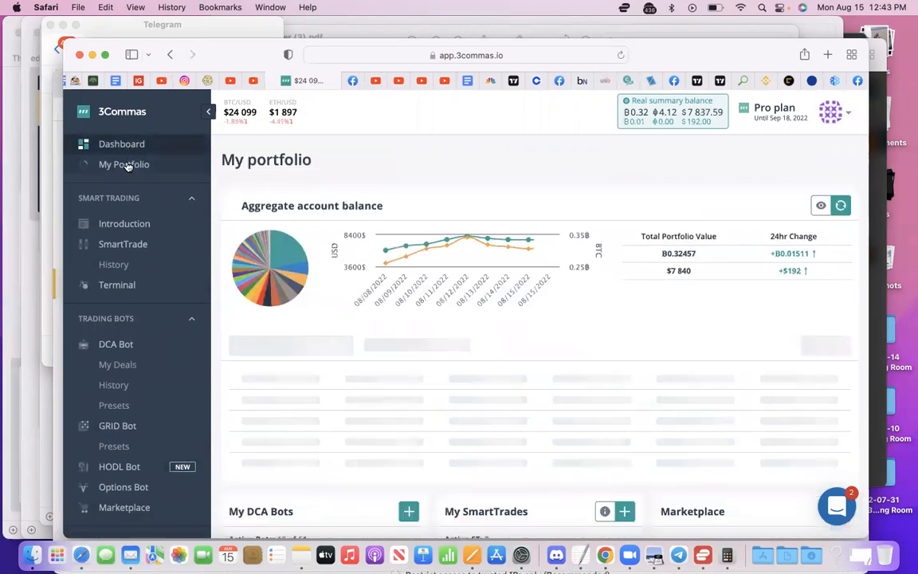
left_click(127, 164)
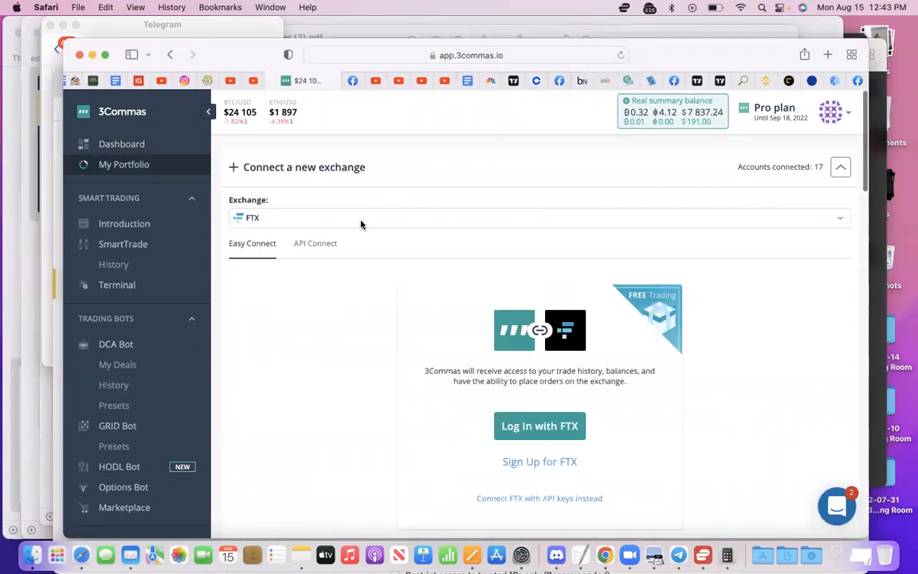
- Look through the supported exchanges and choose Binance Smart Chain Wallet as the exchange to connect
left_click(361, 225)
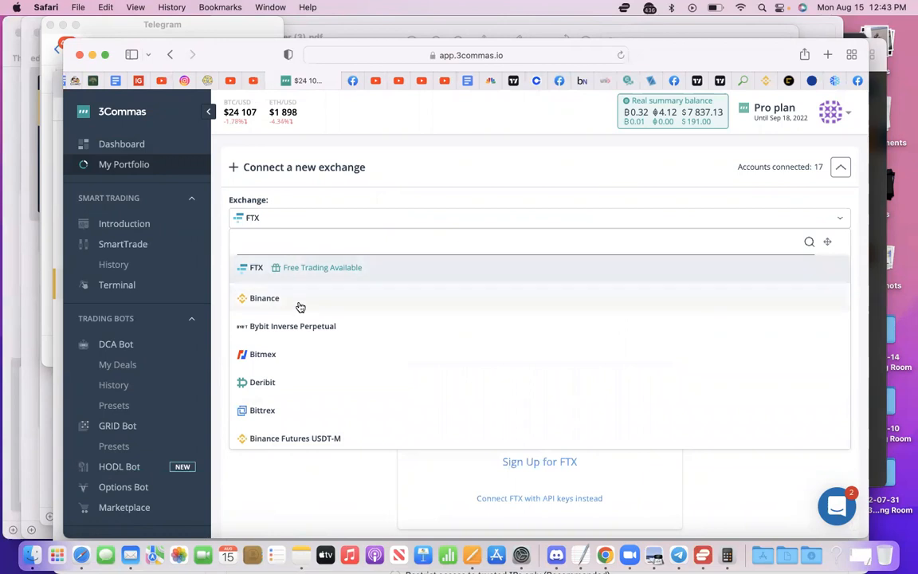
scroll(290, 342, "down", 2)
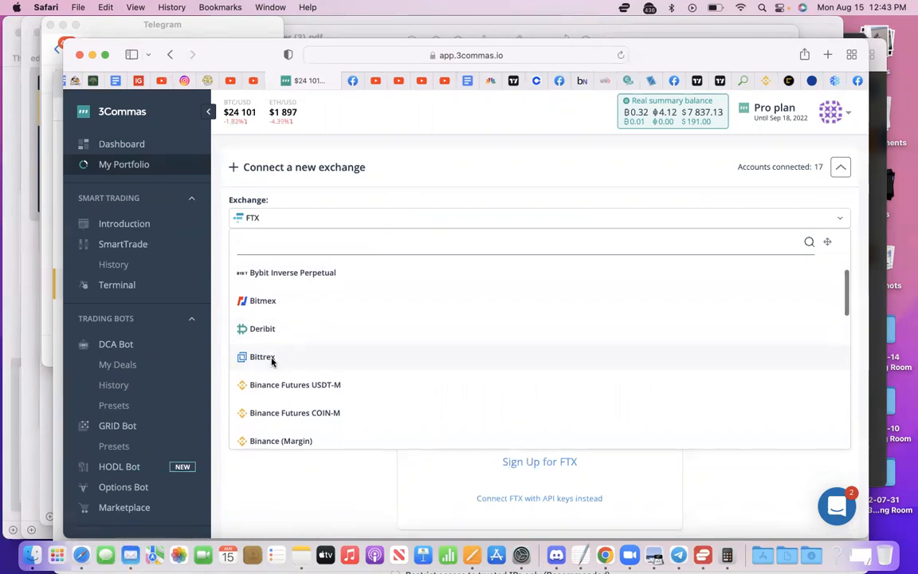
scroll(272, 360, "down", 1)
scroll(335, 363, "down", 1)
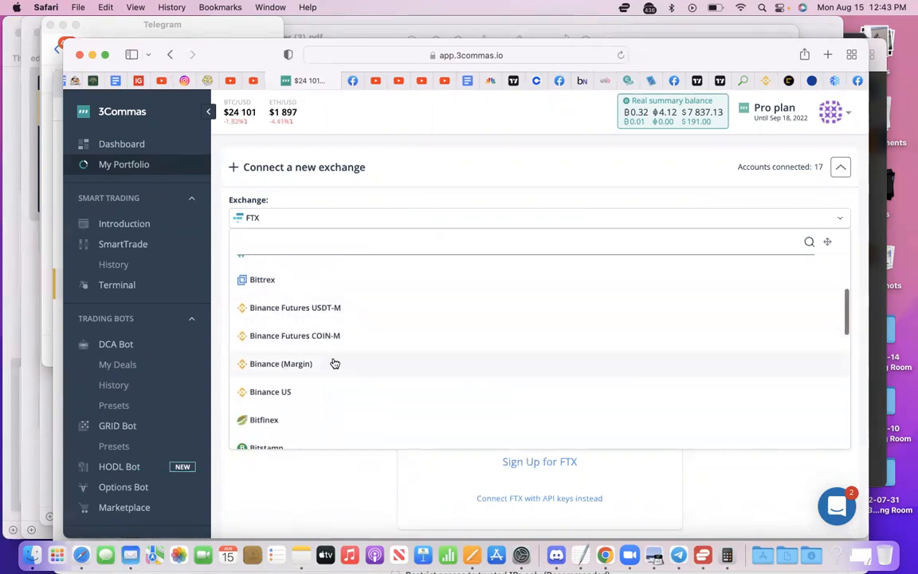
scroll(325, 342, "down", 4)
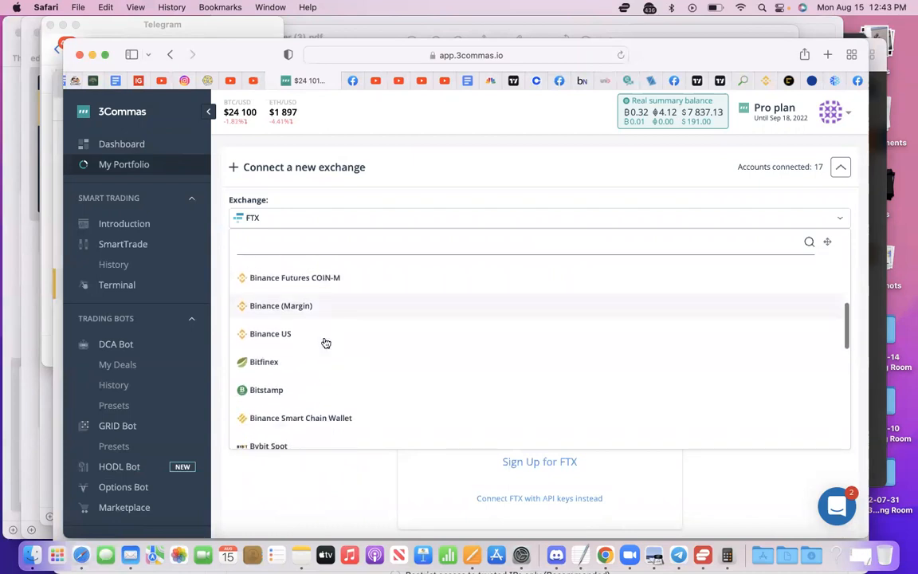
scroll(325, 343, "down", 2)
scroll(325, 343, "up", 1)
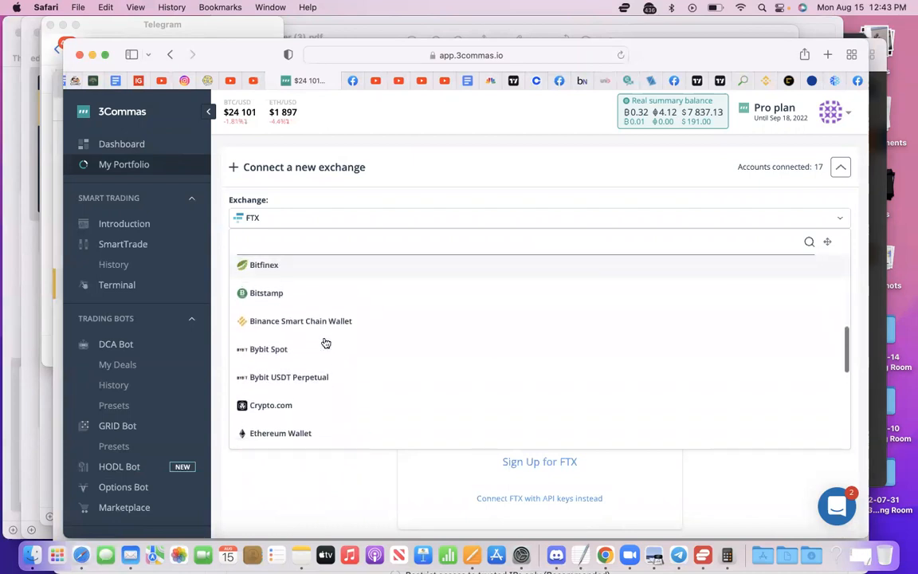
scroll(326, 343, "down", 1)
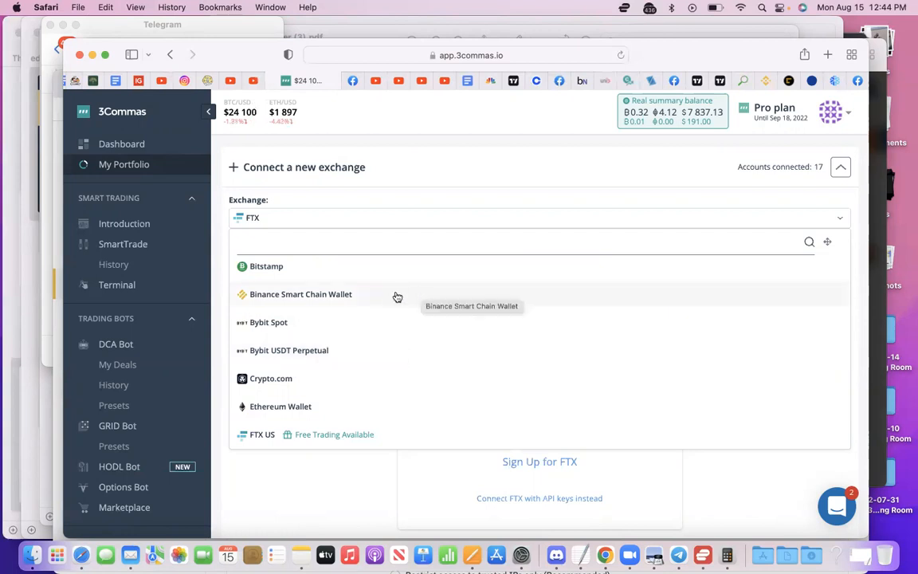
left_click(312, 294)
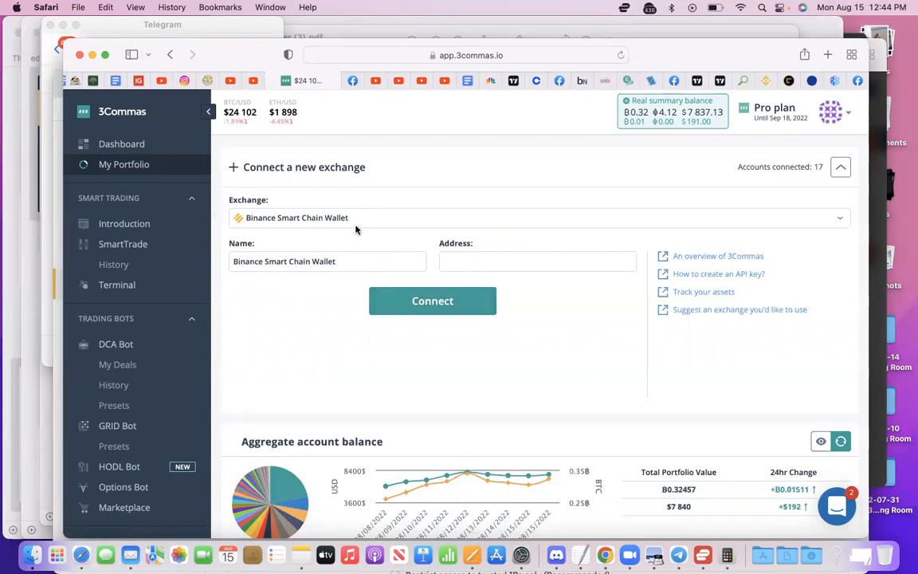
- Change the exchange to connect to Ethereum Wallet
left_click(377, 220)
scroll(375, 328, "down", 2)
scroll(375, 330, "down", 5)
scroll(375, 330, "down", 2)
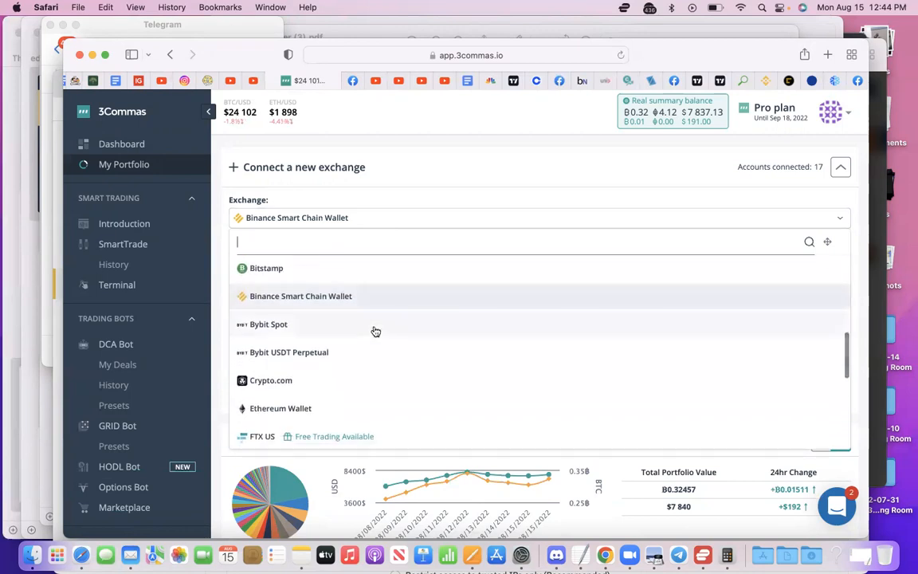
scroll(375, 330, "down", 1)
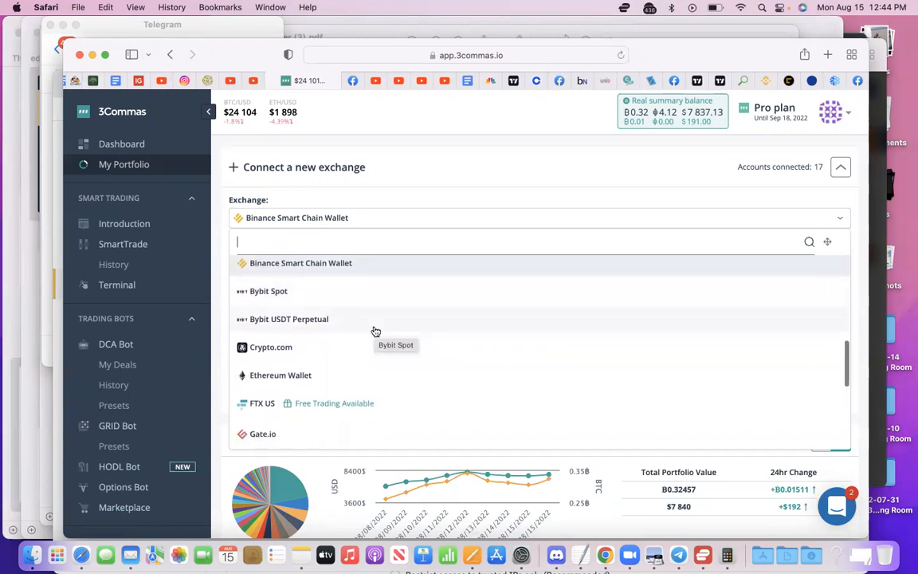
scroll(376, 331, "down", 1)
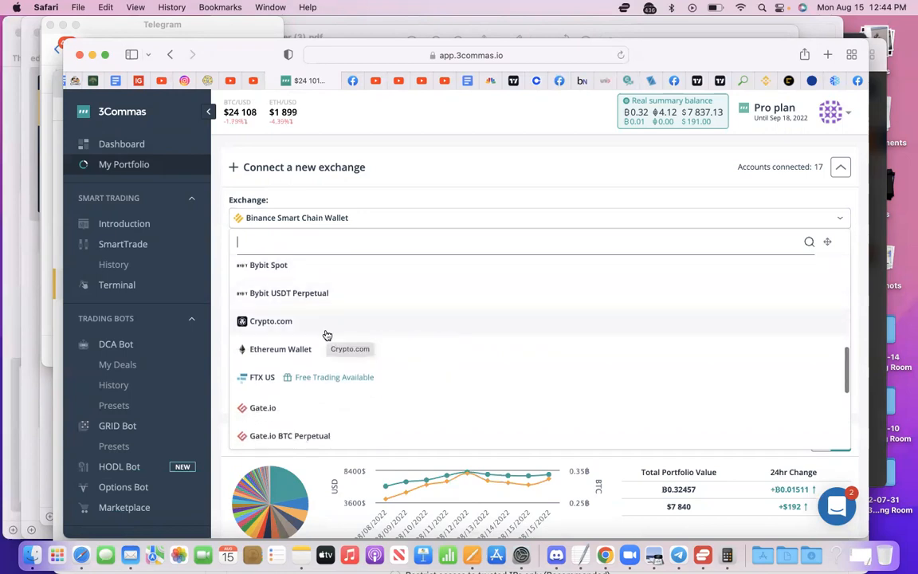
scroll(310, 338, "down", 1)
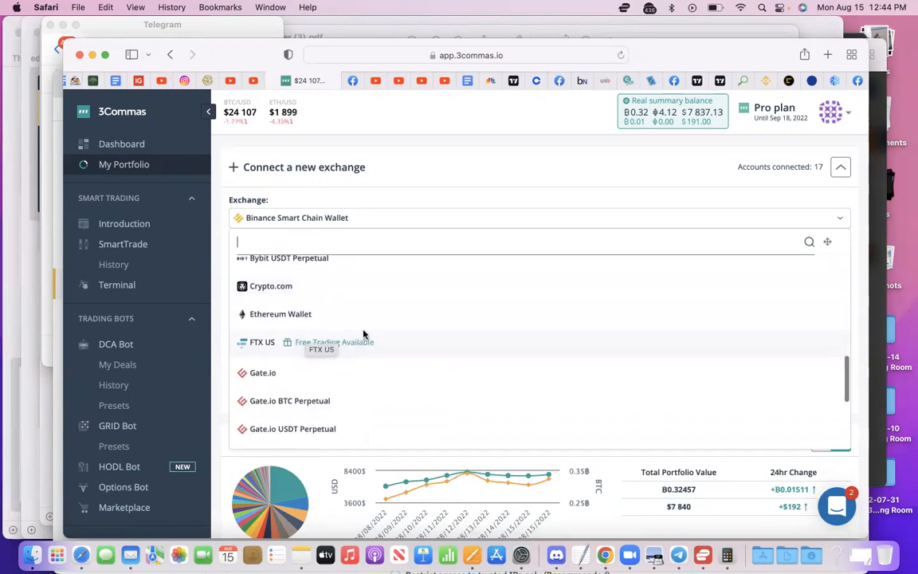
left_click(305, 316)
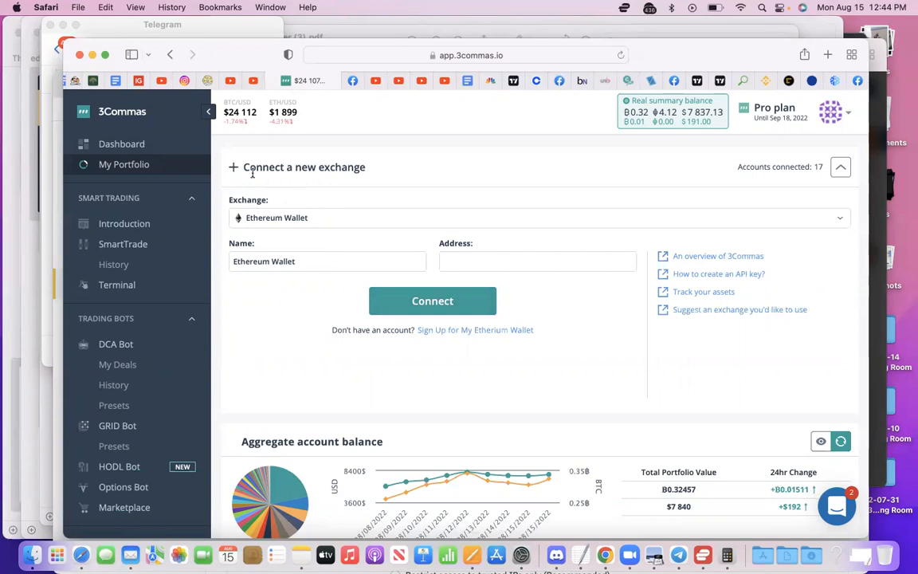
- Review the remaining exchanges and change the selection to Tron Wallet
left_click(340, 225)
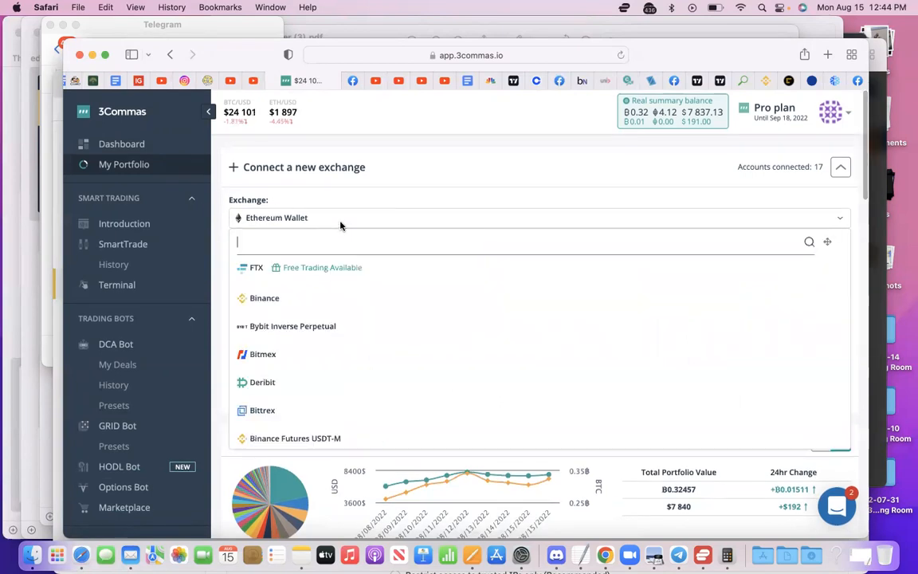
scroll(367, 337, "down", 5)
scroll(365, 338, "down", 4)
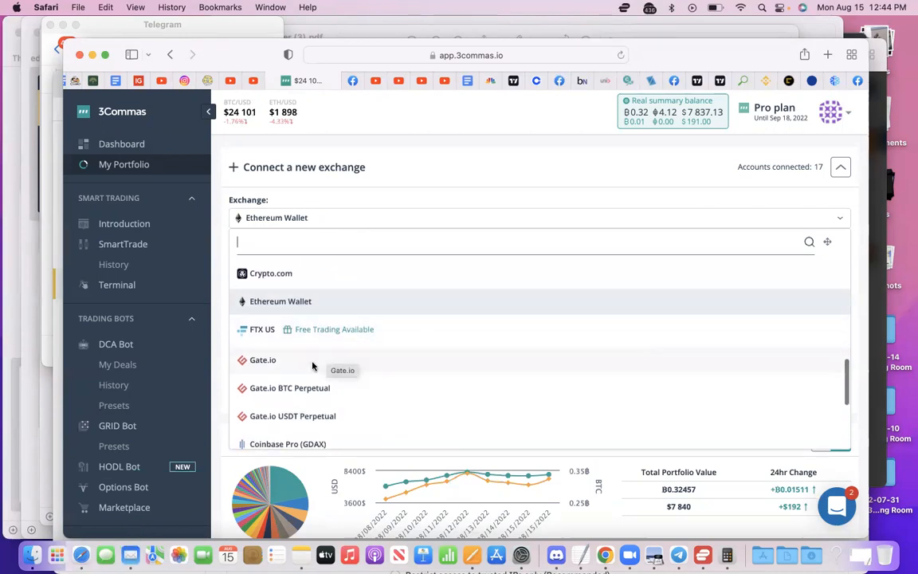
scroll(322, 360, "down", 1)
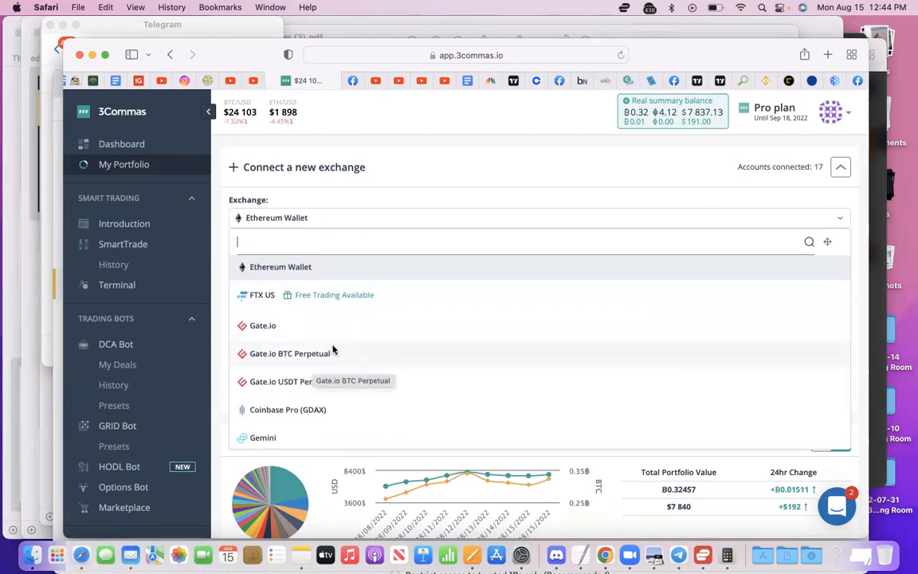
scroll(332, 349, "down", 1)
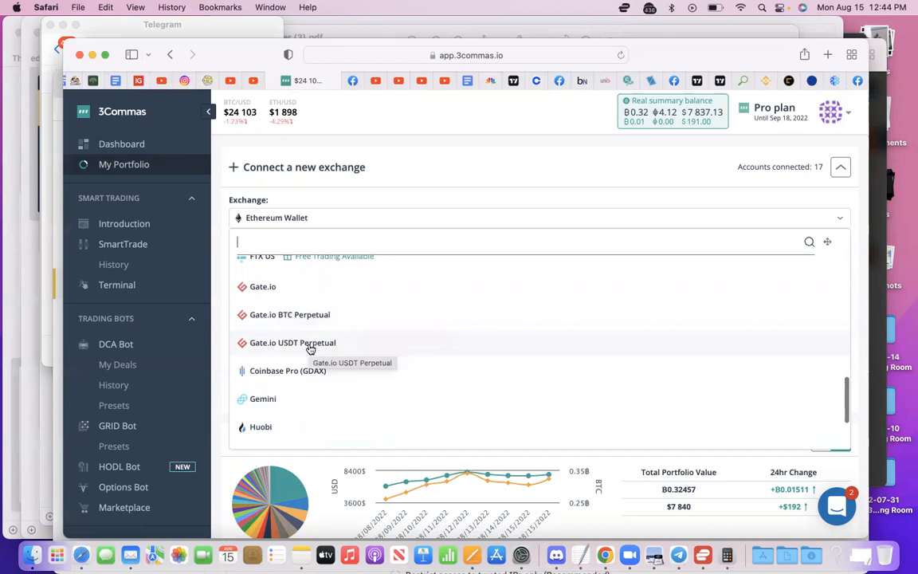
scroll(311, 348, "down", 4)
scroll(310, 348, "down", 2)
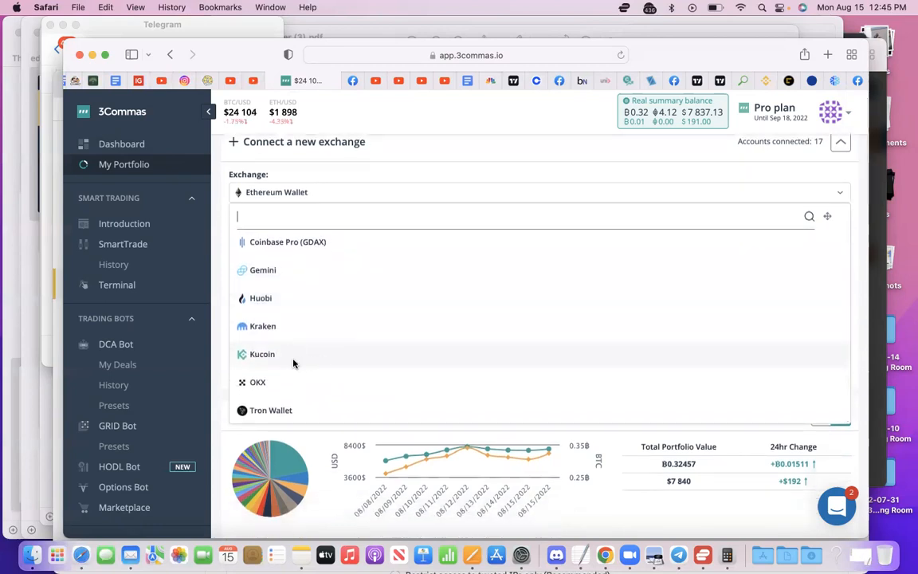
left_click(283, 411)
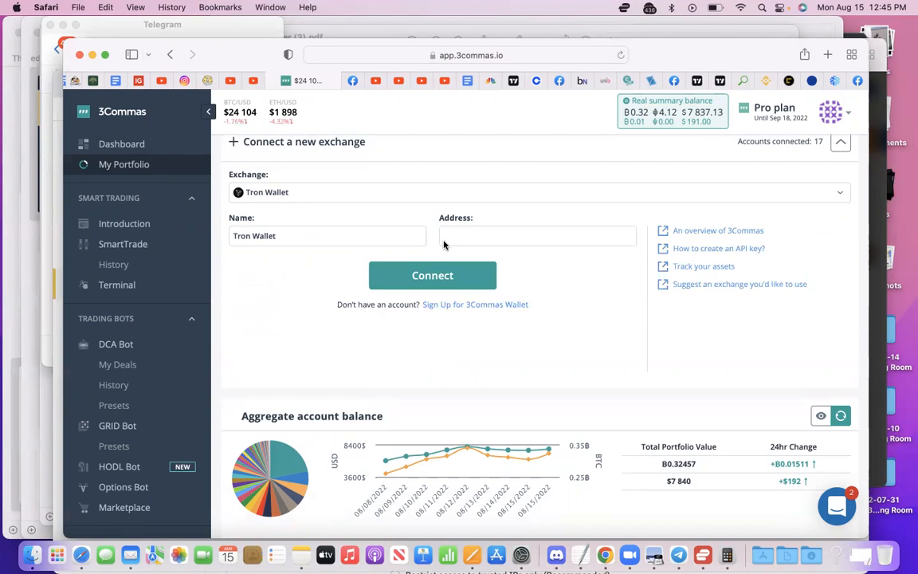
- Set the exchange to Binance and choose API Connect as the connection method
left_click(342, 217)
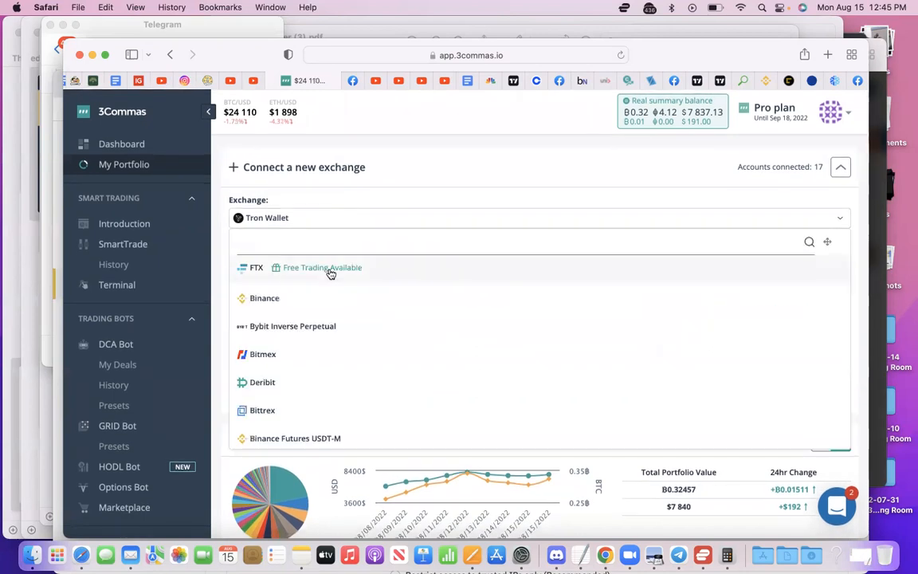
left_click(279, 298)
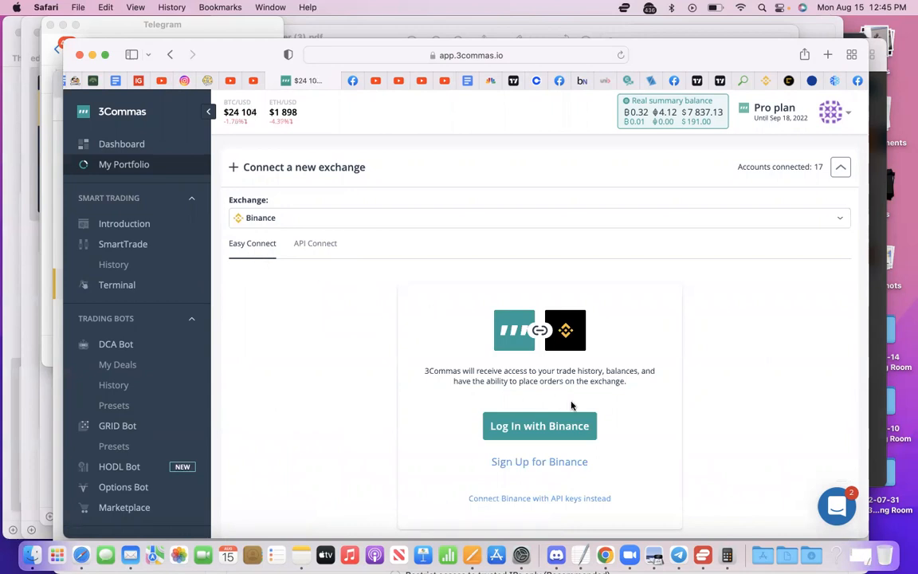
left_click(326, 246)
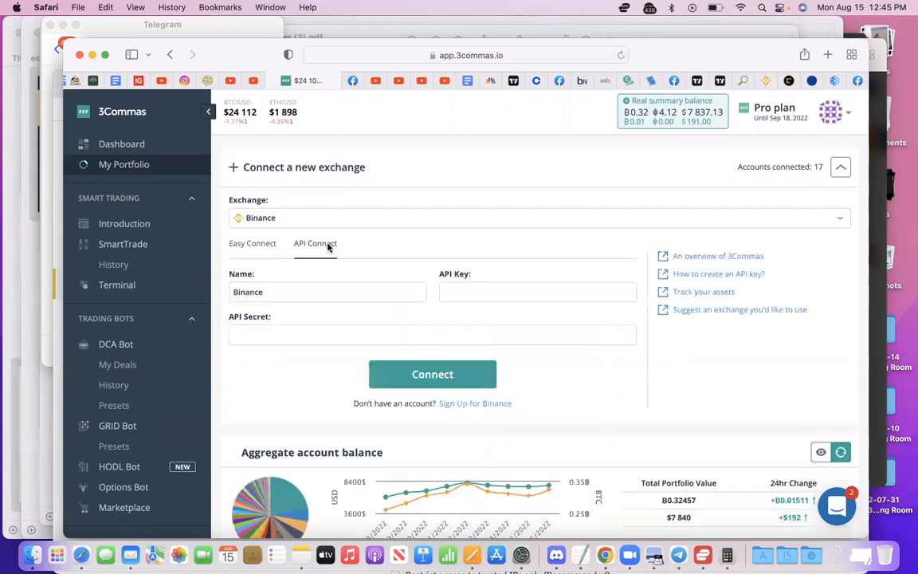
- Copy the endotech eth alpha API key from Binance in Chrome and paste it into the API Key and API Secret fields in 3Commas
left_click(472, 291)
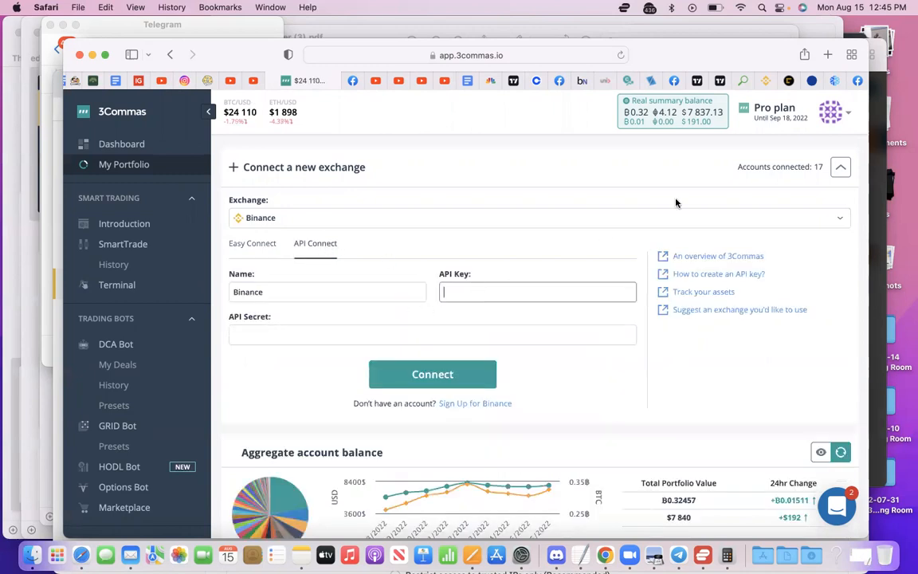
left_click(605, 554)
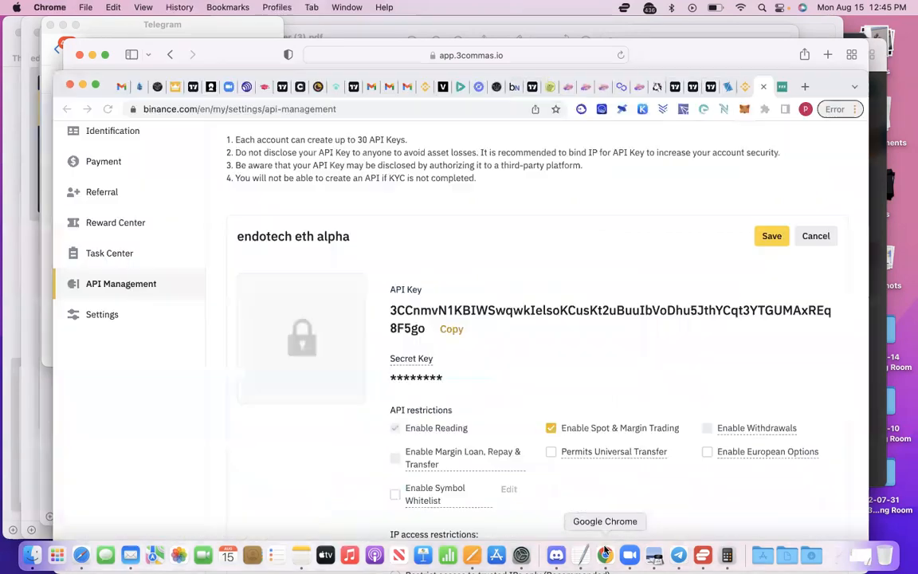
left_click(451, 329)
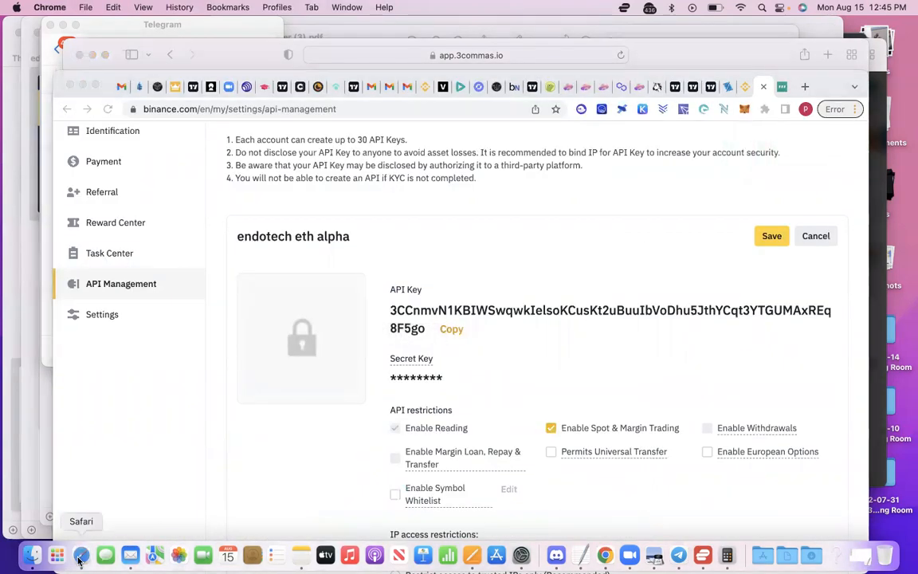
left_click(81, 556)
key("super+v")
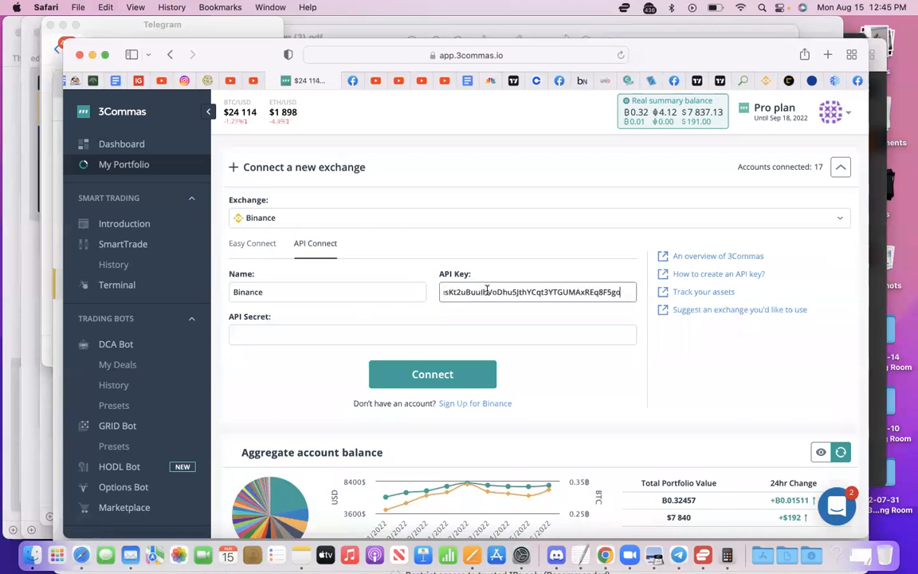
left_click(412, 336)
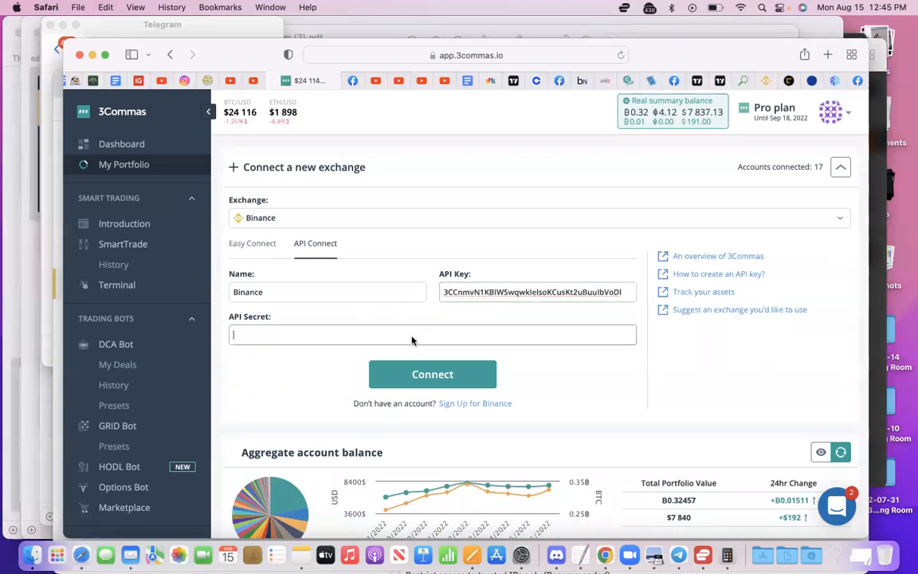
key("super+v")
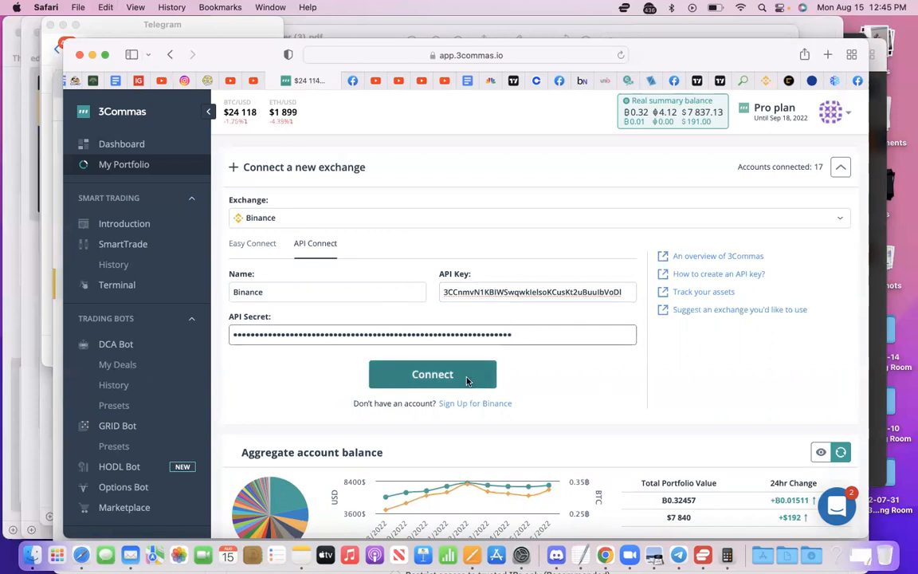
- Open the 3Commas dashboard and examine the aggregate account balance, token holdings and available trading bot types
left_click(118, 147)
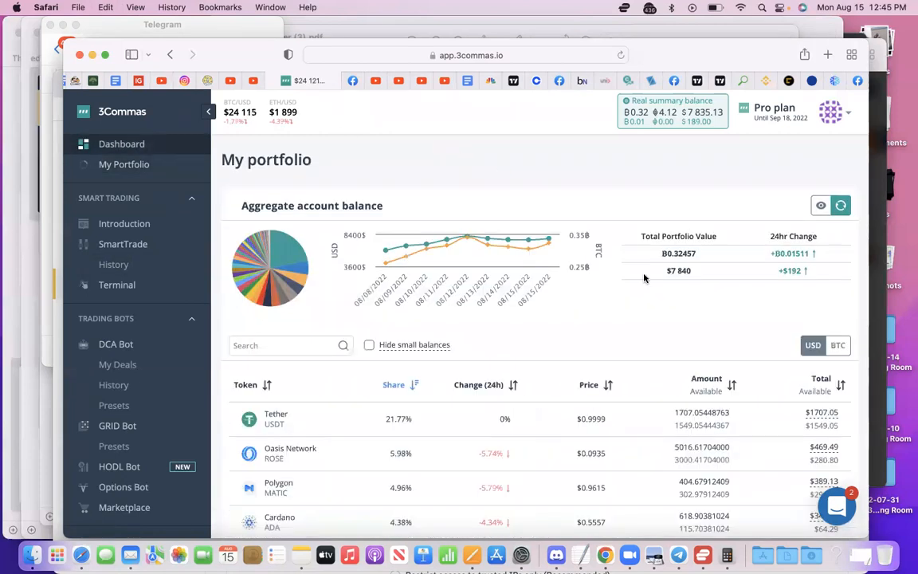
scroll(645, 277, "down", 1)
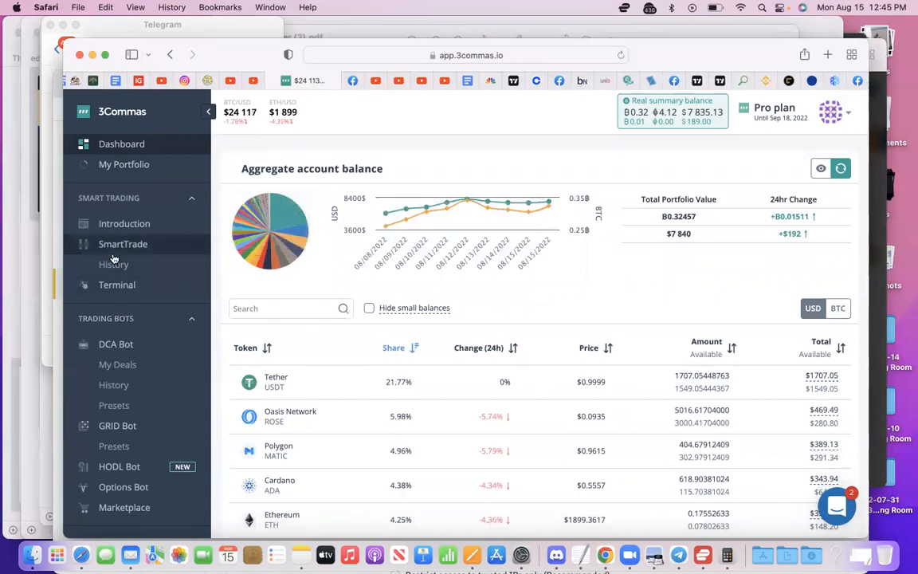
scroll(154, 255, "down", 3)
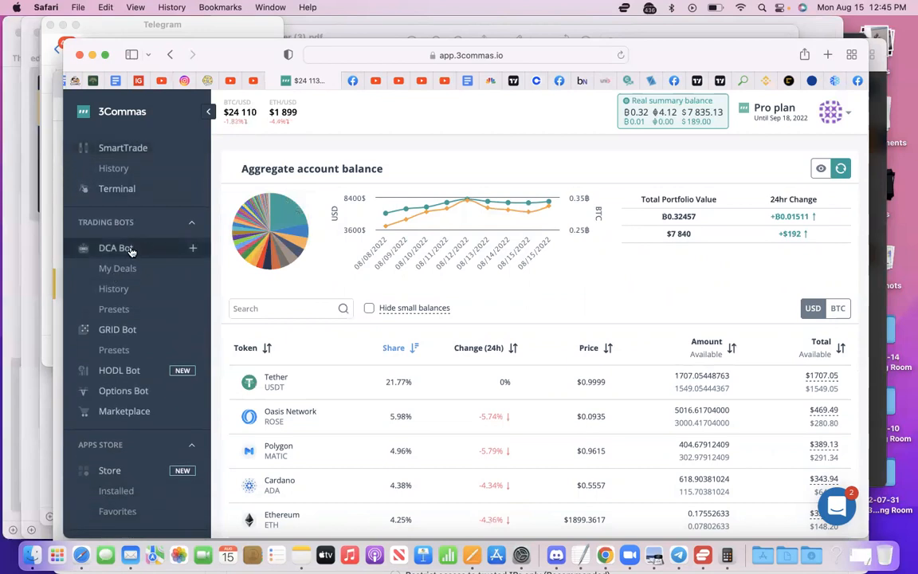
- Open the DCA bots page and examine its profit summary, closed deals and the related trading bot sections
left_click(127, 250)
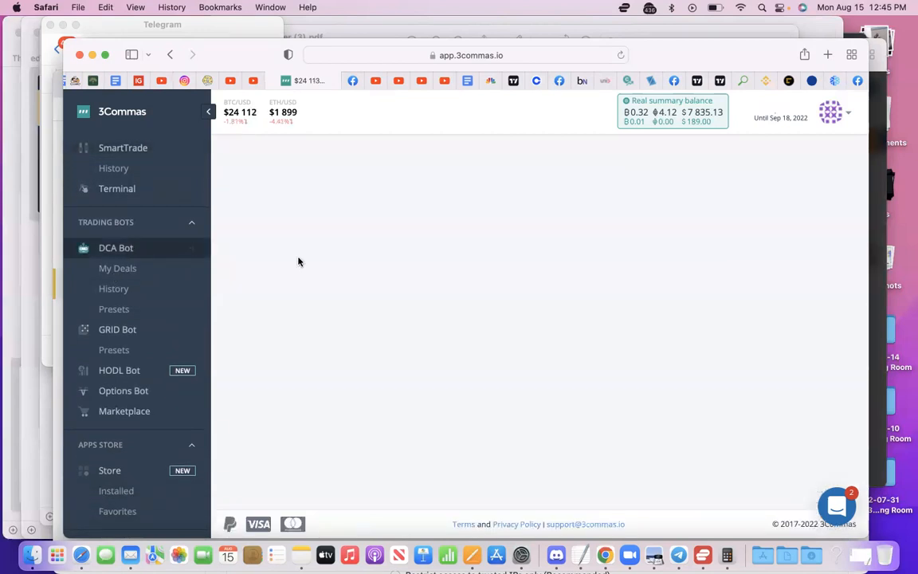
scroll(137, 295, "up", 3)
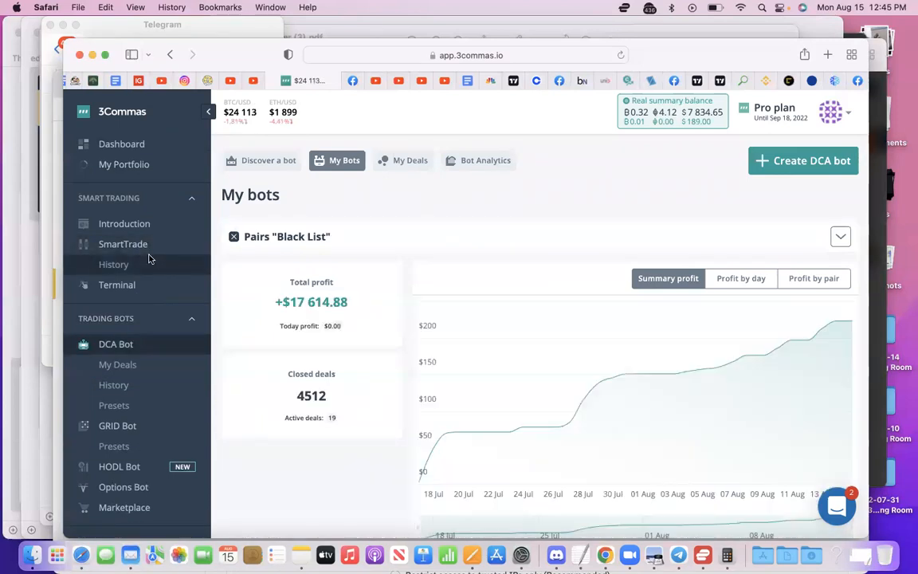
scroll(142, 296, "down", 1)
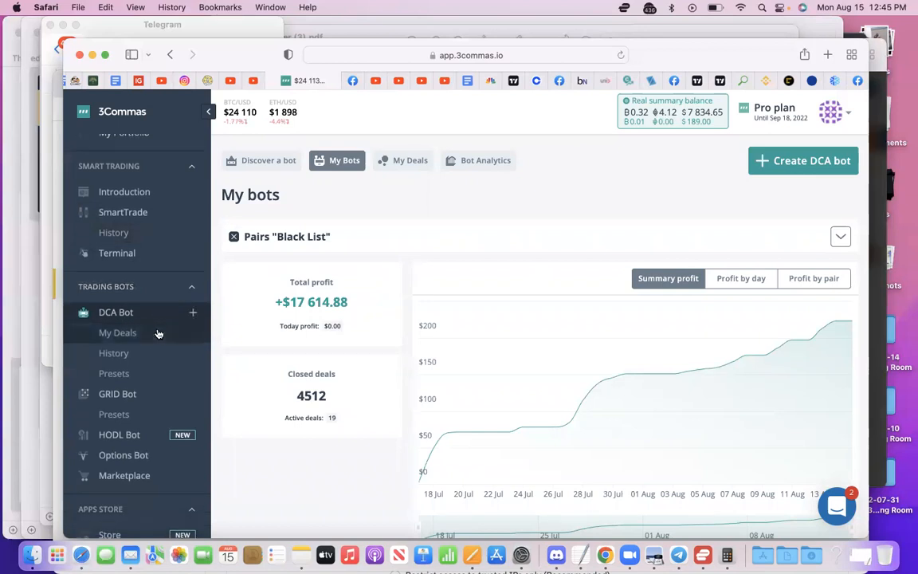
scroll(147, 364, "down", 1)
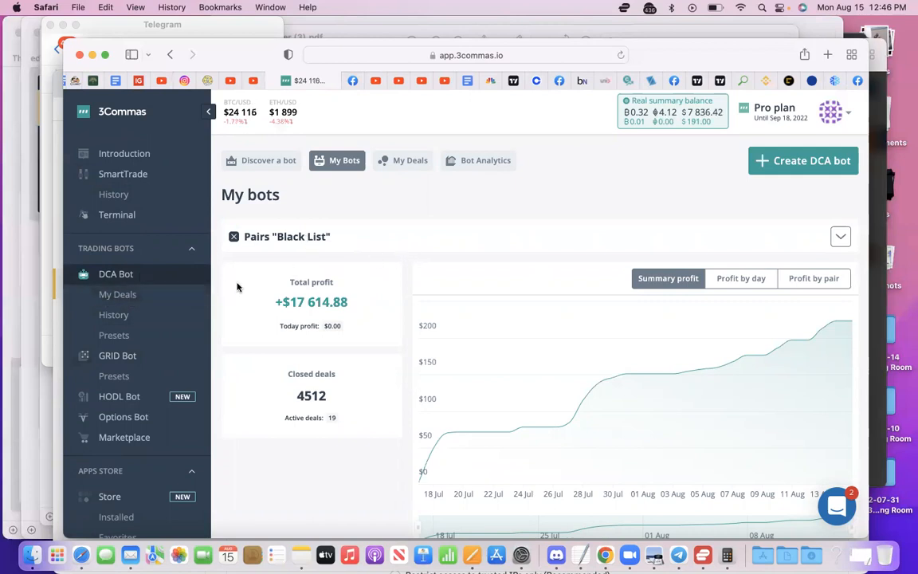
- Examine the list of enabled DCA bots, checking each one's settings, exchange, trading pair, active deals and status
scroll(548, 214, "down", 10)
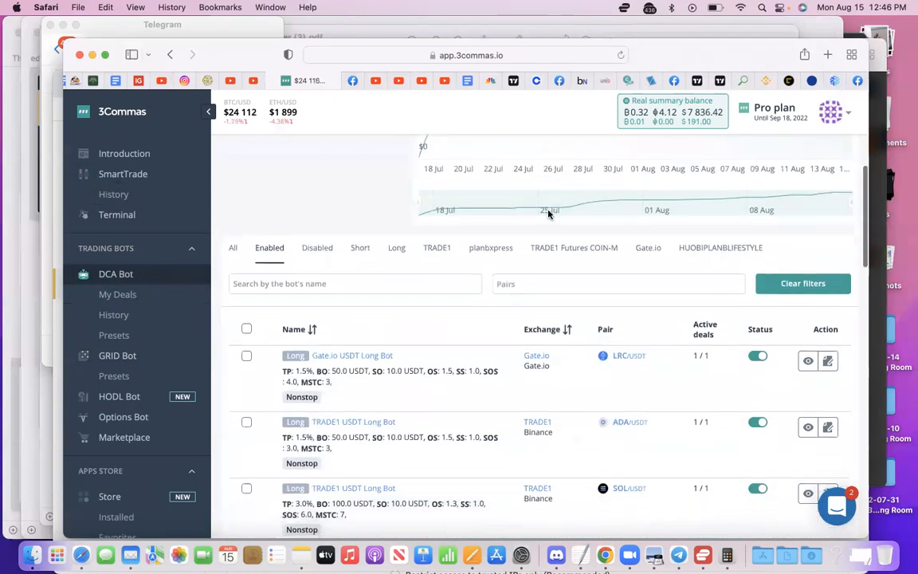
scroll(667, 313, "down", 1)
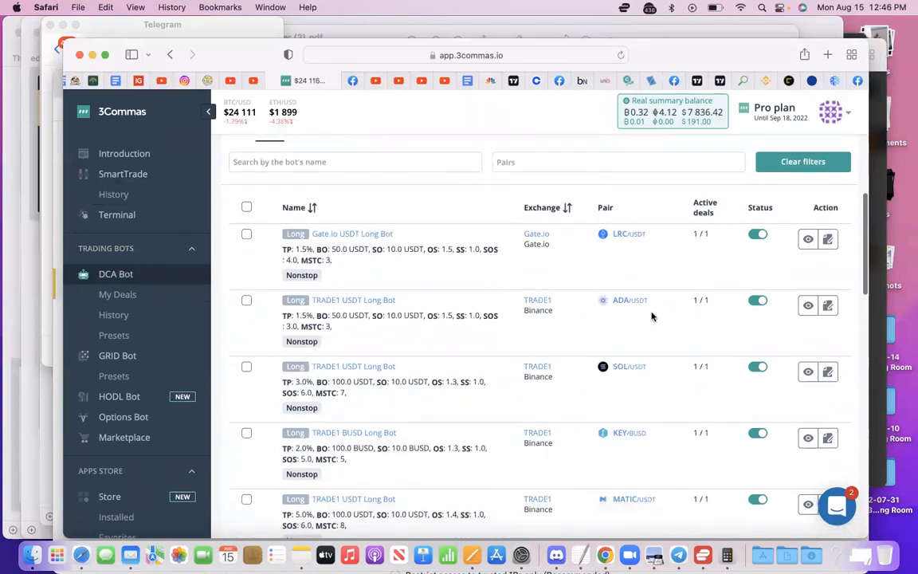
scroll(630, 330, "down", 2)
scroll(630, 443, "down", 2)
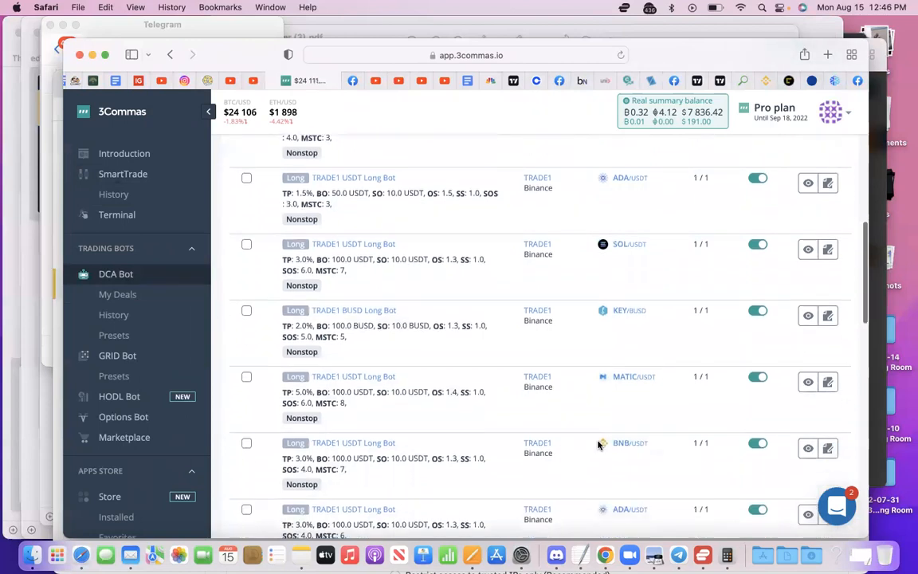
scroll(612, 480, "down", 3)
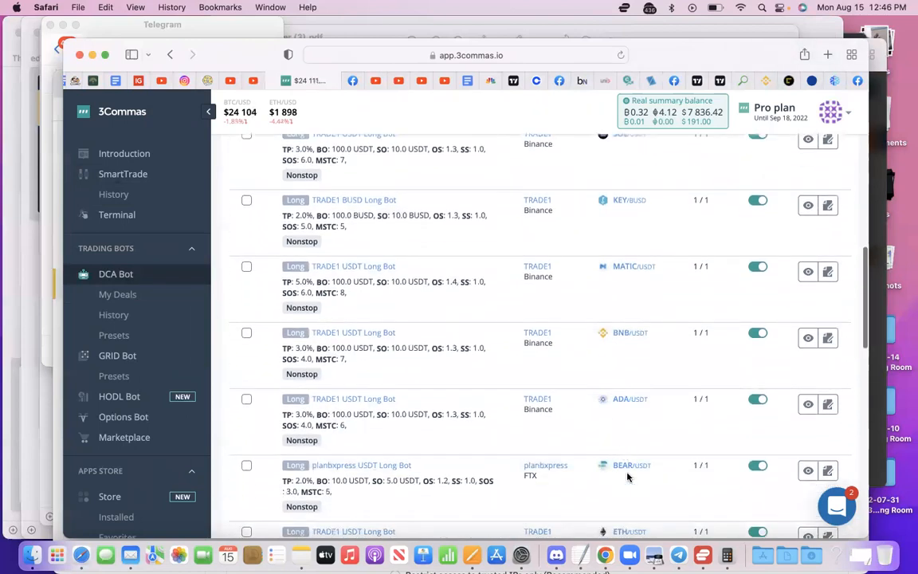
scroll(629, 471, "down", 2)
scroll(630, 471, "down", 5)
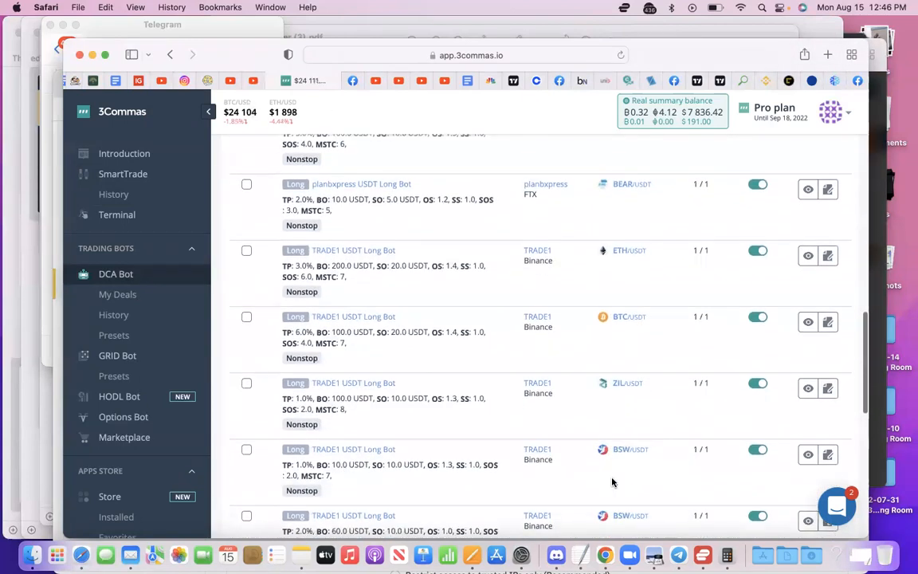
scroll(633, 442, "down", 5)
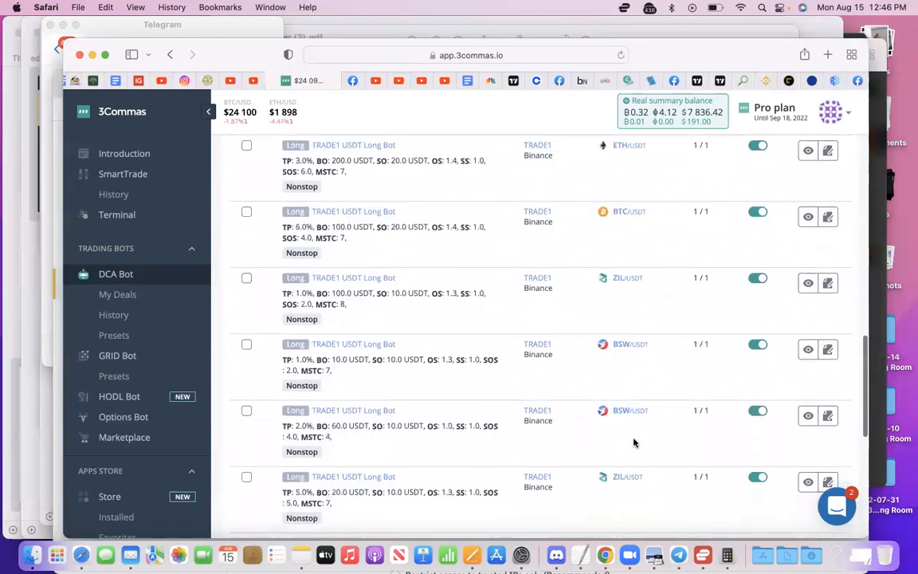
scroll(625, 412, "down", 7)
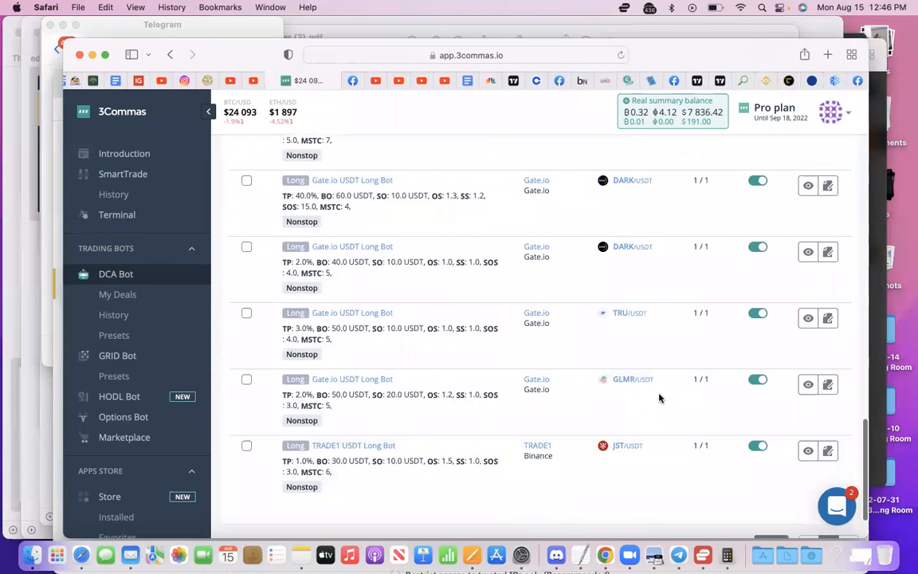
scroll(636, 461, "down", 2)
scroll(636, 462, "up", 20)
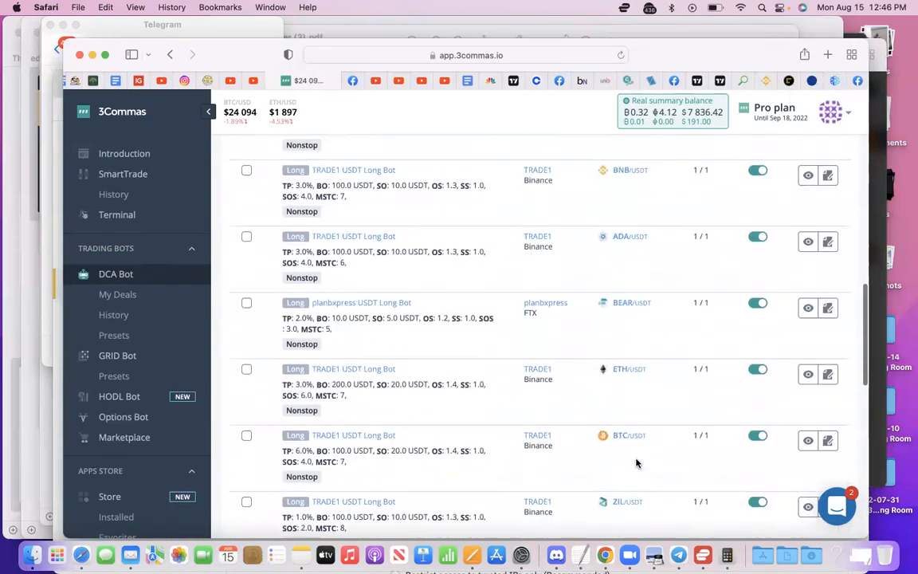
scroll(638, 463, "down", 3)
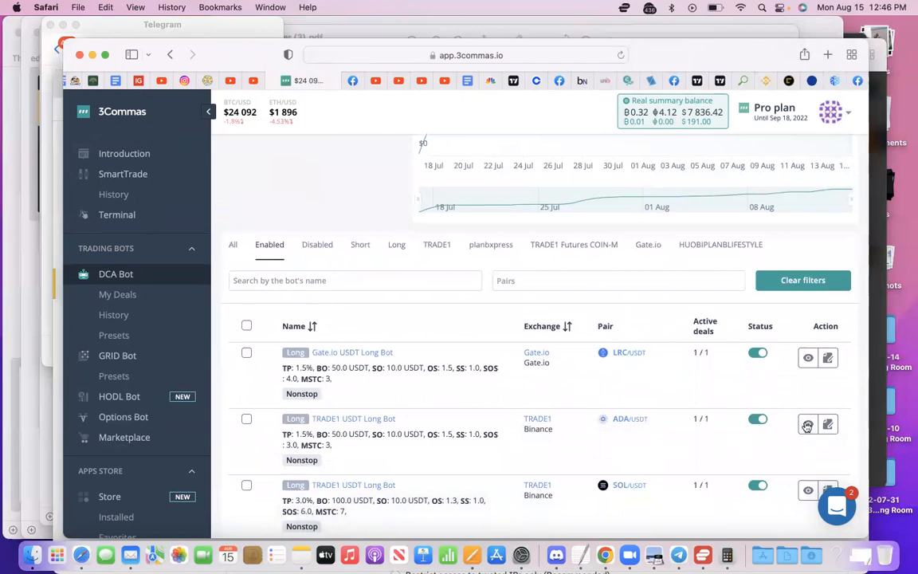
- View the details of the ADA/USDT bot with 1.5% take profit and examine its settings, profit charts, deal stats and last events
left_click(808, 425)
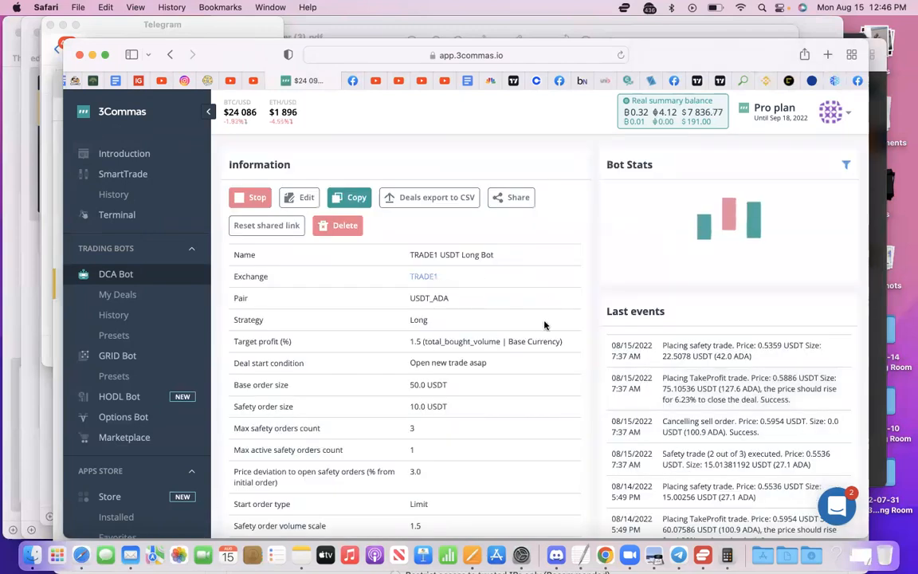
scroll(672, 335, "down", 3)
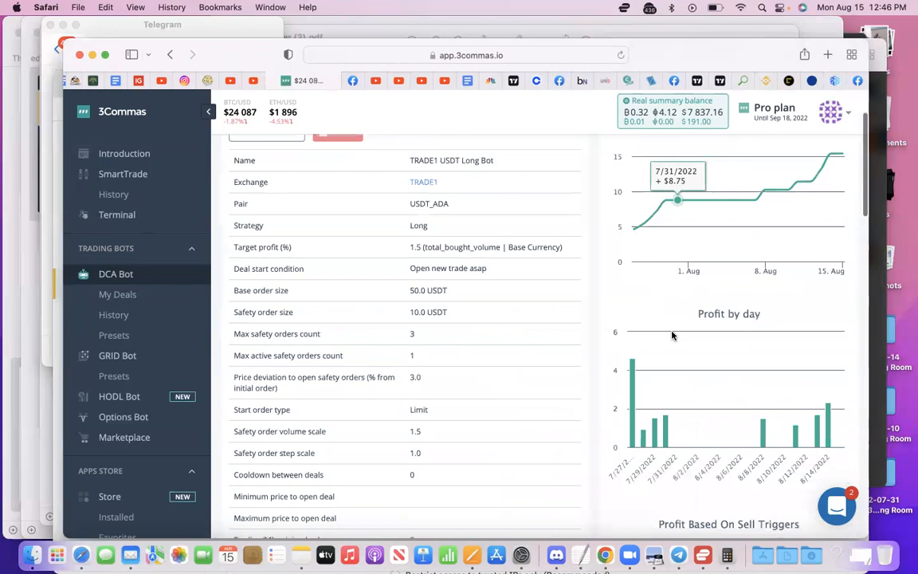
scroll(672, 336, "down", 2)
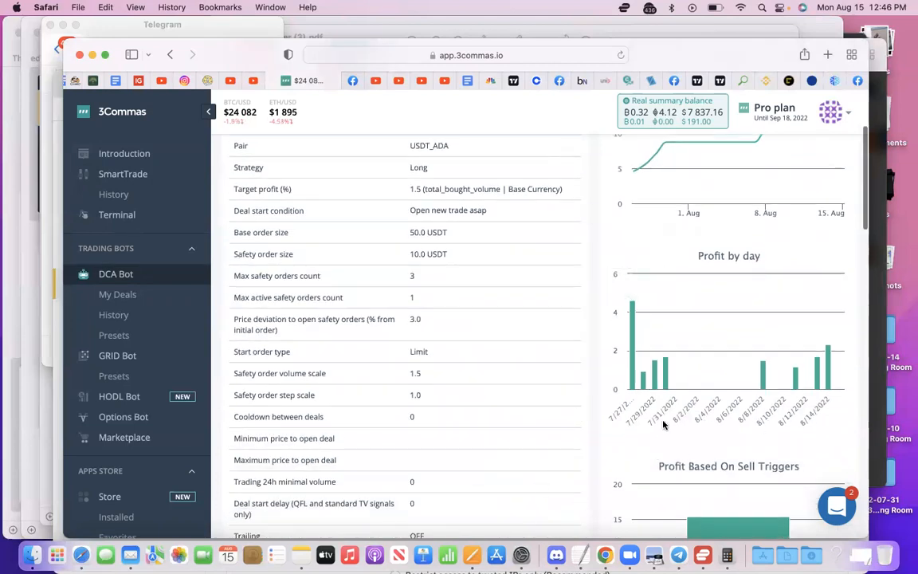
scroll(566, 453, "down", 10)
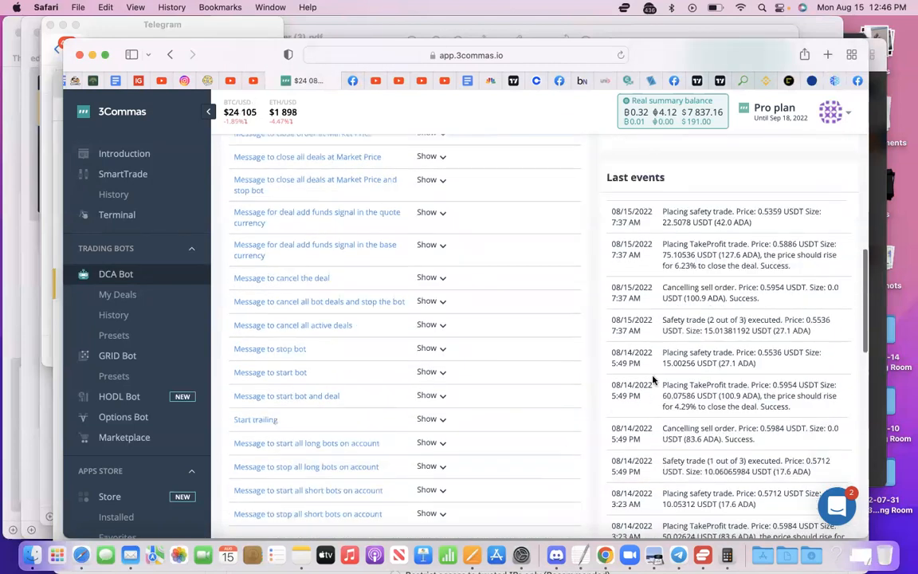
scroll(735, 375, "down", 6)
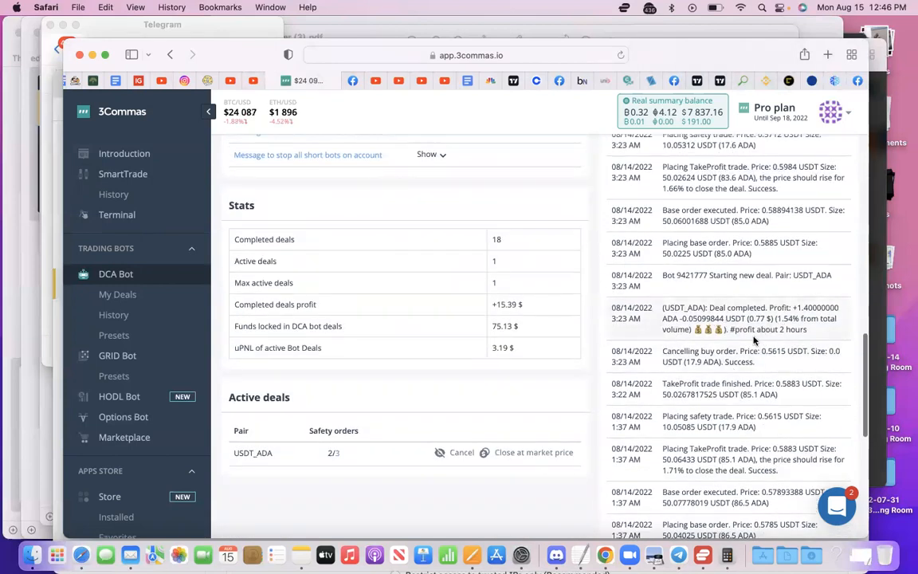
scroll(745, 308, "up", 6)
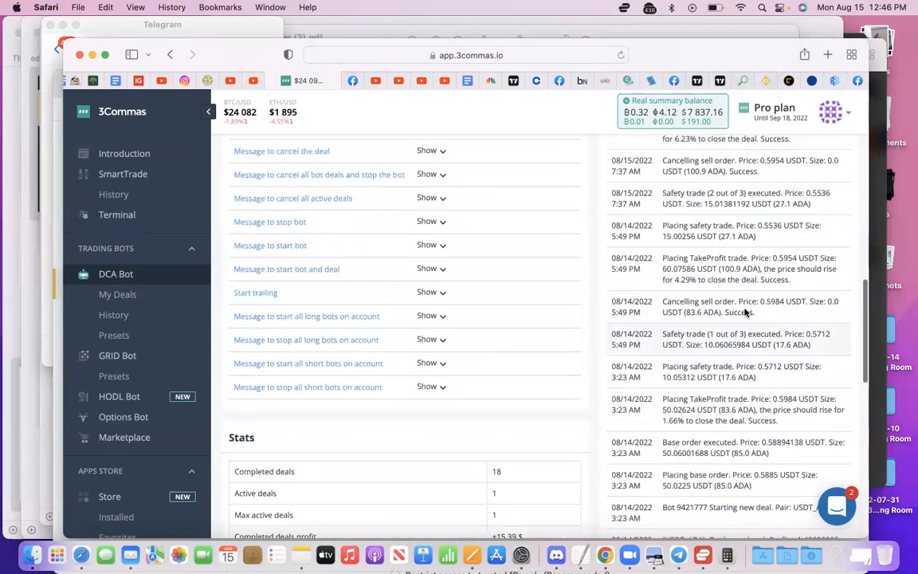
scroll(745, 312, "up", 4)
scroll(744, 312, "down", 6)
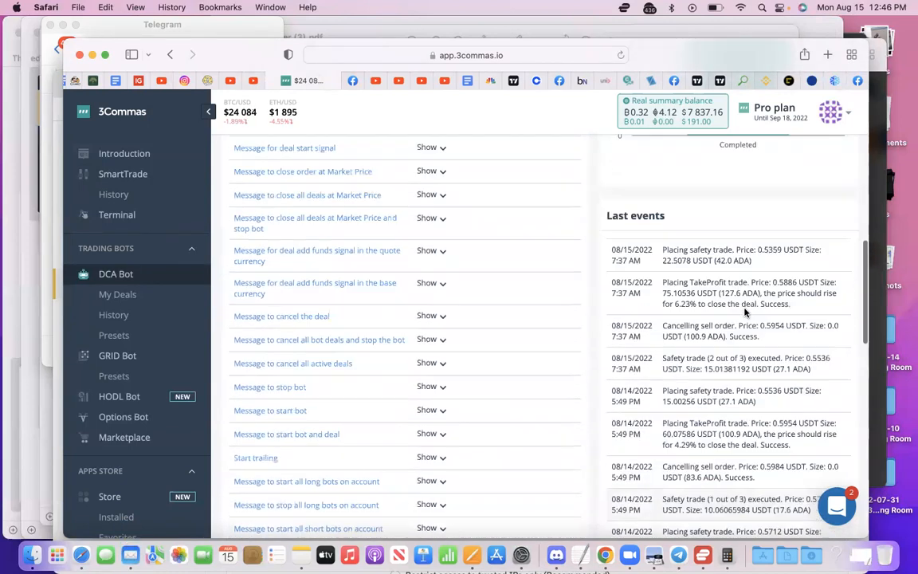
scroll(744, 313, "down", 5)
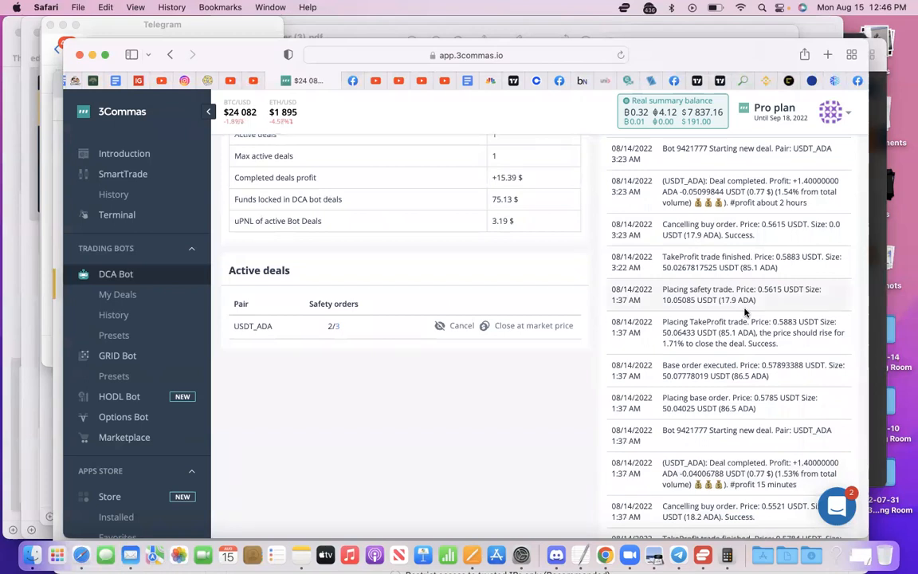
scroll(744, 311, "up", 12)
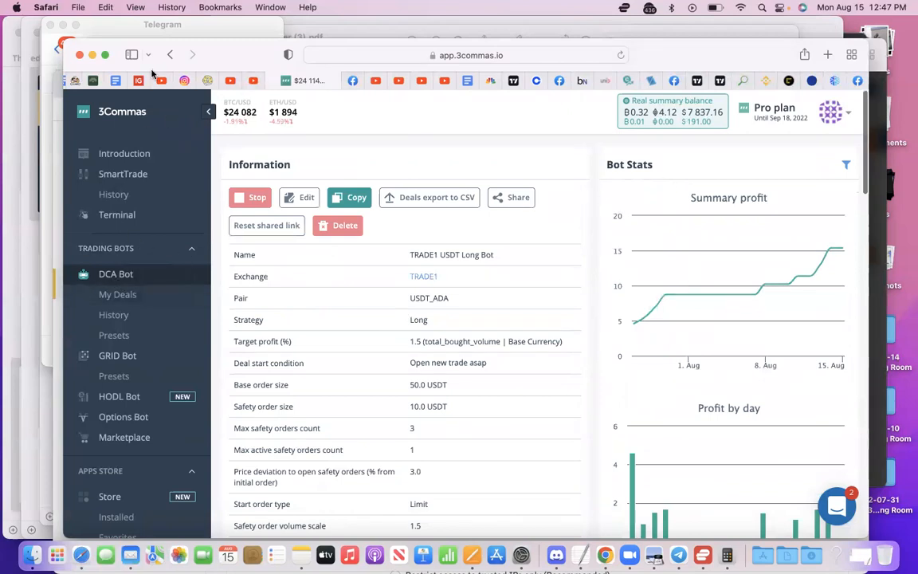
- Return to the bot list, view the SOL/USDT bot's details, and examine its profit charts, deal stats and last events
left_click(170, 54)
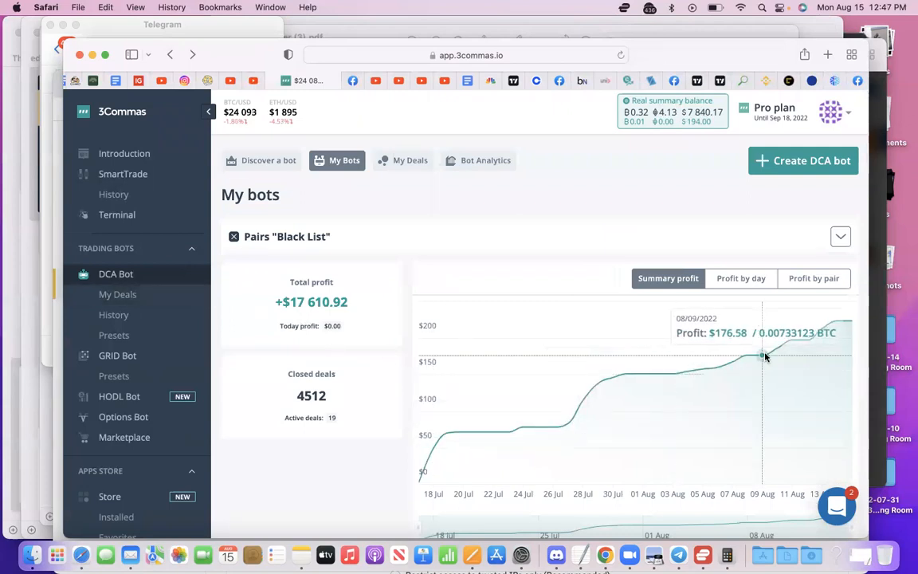
scroll(688, 317, "down", 10)
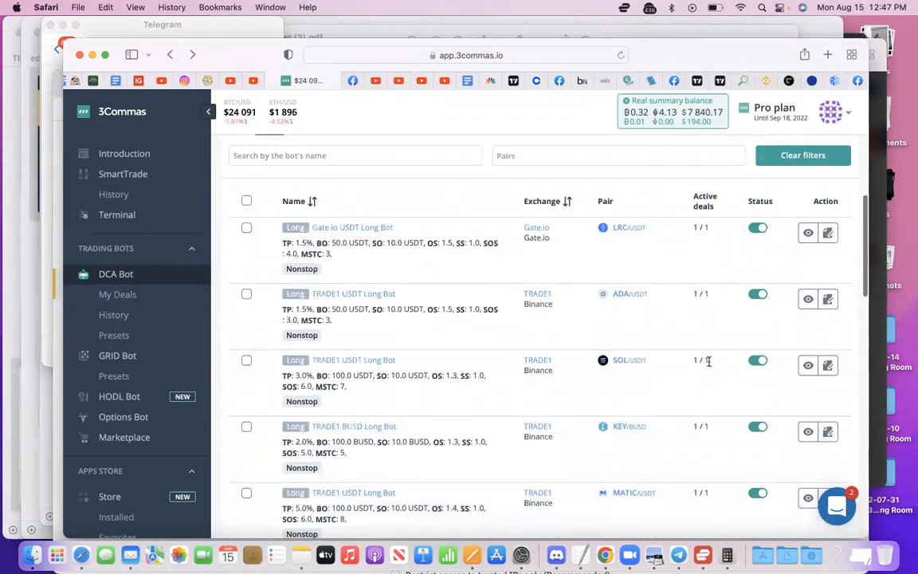
scroll(741, 327, "down", 2)
left_click(808, 263)
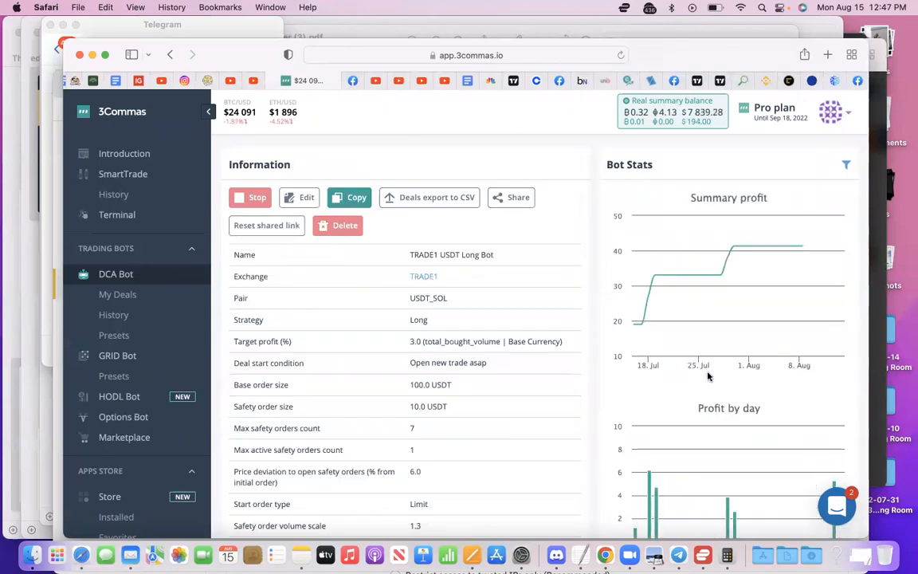
scroll(708, 374, "down", 5)
scroll(708, 376, "down", 1)
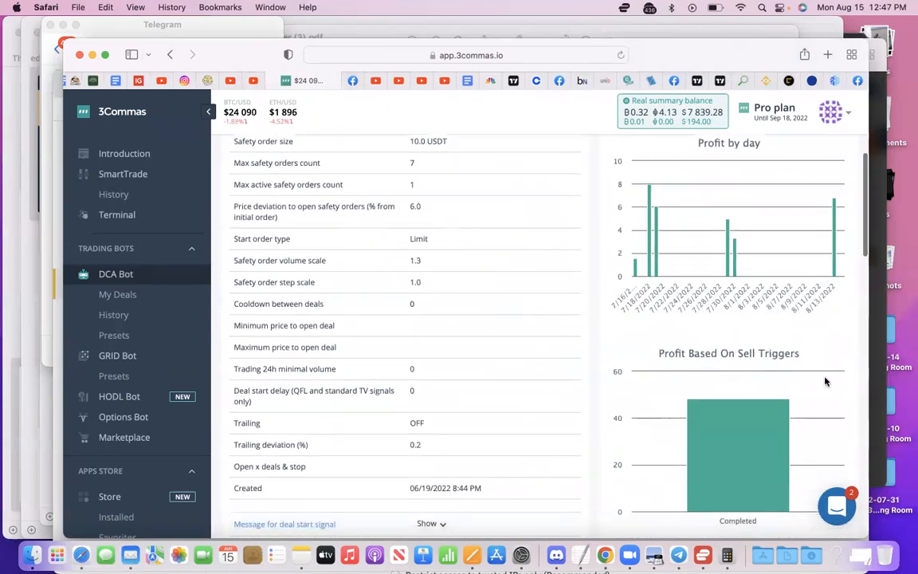
scroll(821, 413, "down", 15)
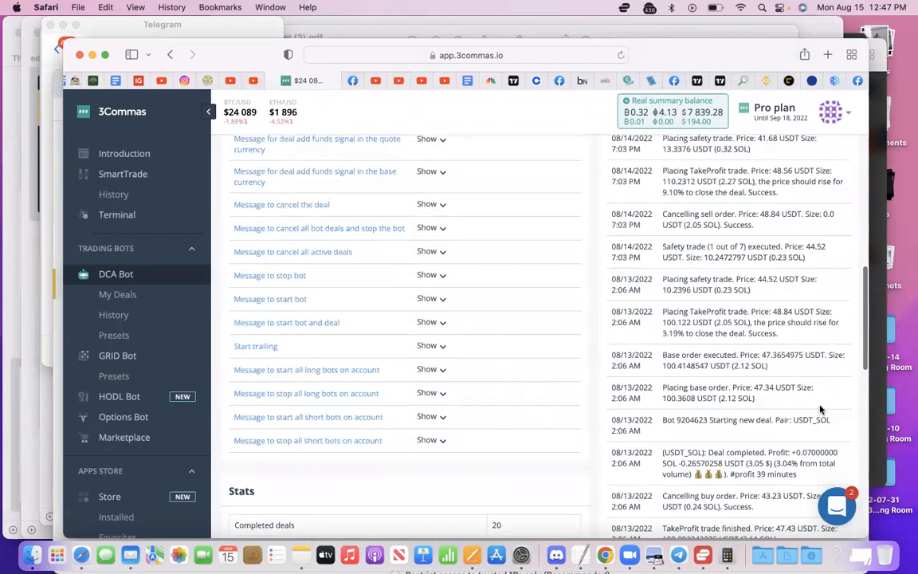
scroll(821, 410, "down", 1)
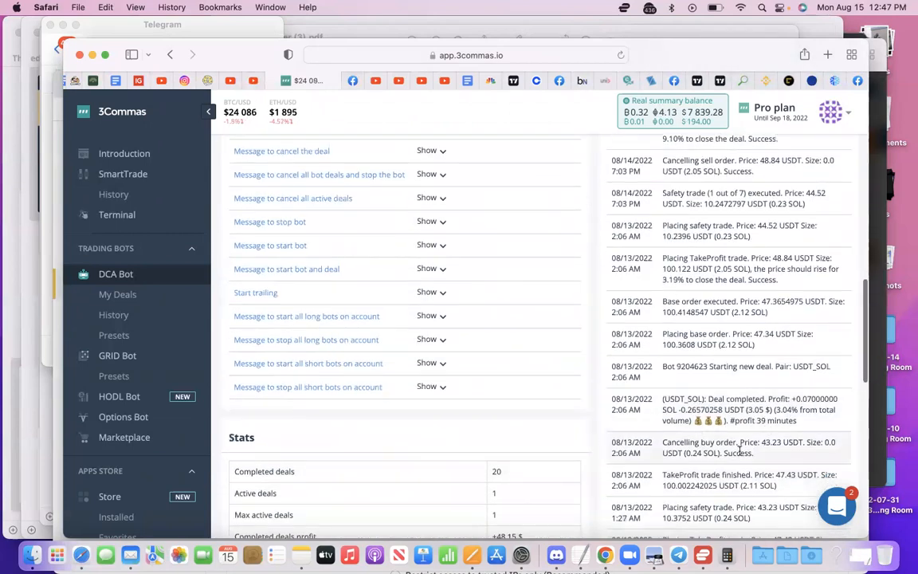
scroll(779, 426, "down", 10)
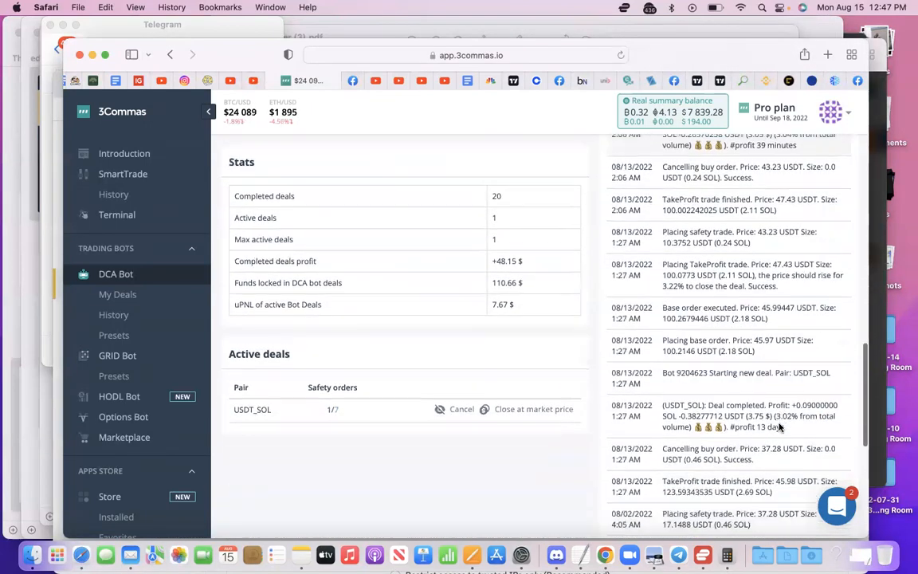
scroll(780, 425, "down", 5)
scroll(779, 424, "up", 10)
scroll(369, 293, "up", 2)
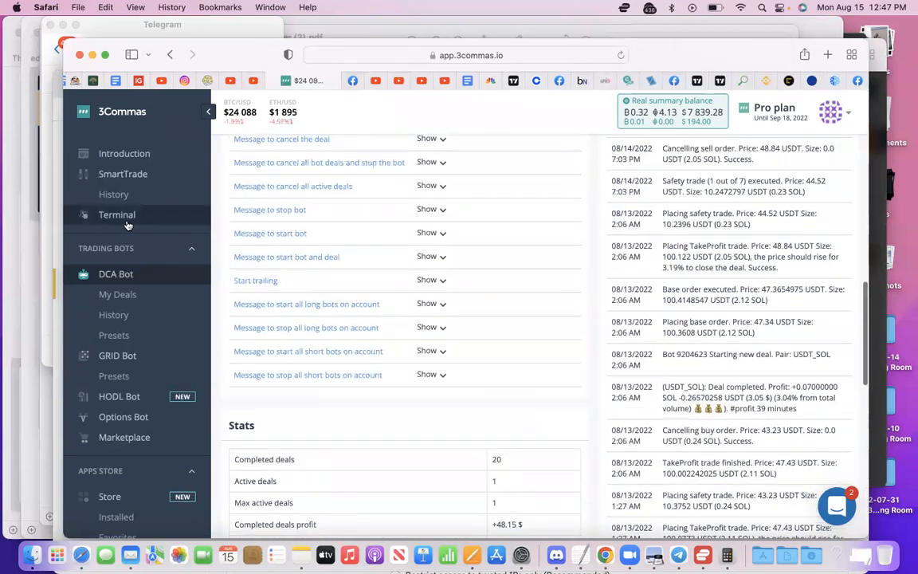
- Return to the bot list, view the KEY/BUSD bot's details, and examine its settings, profit chart, deal stats and active deal
left_click(124, 274)
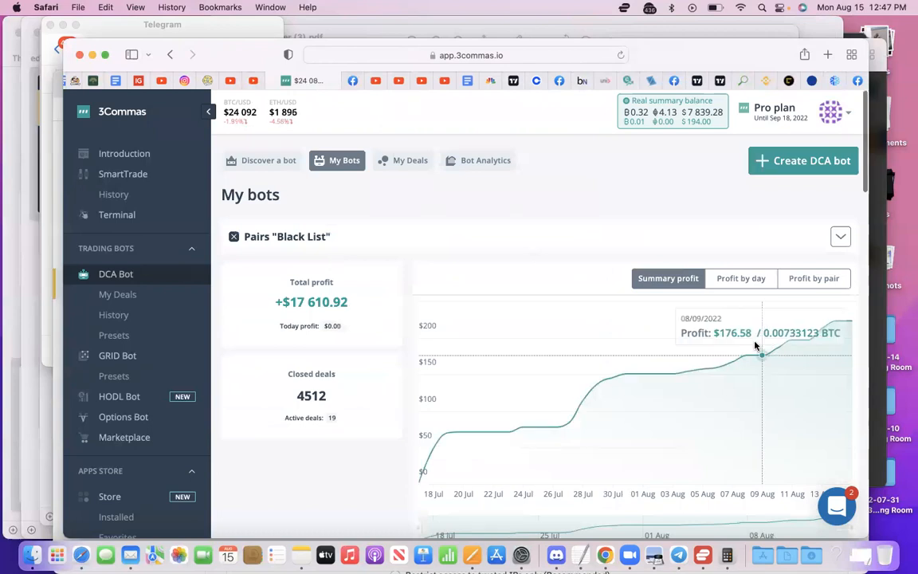
scroll(625, 234, "down", 10)
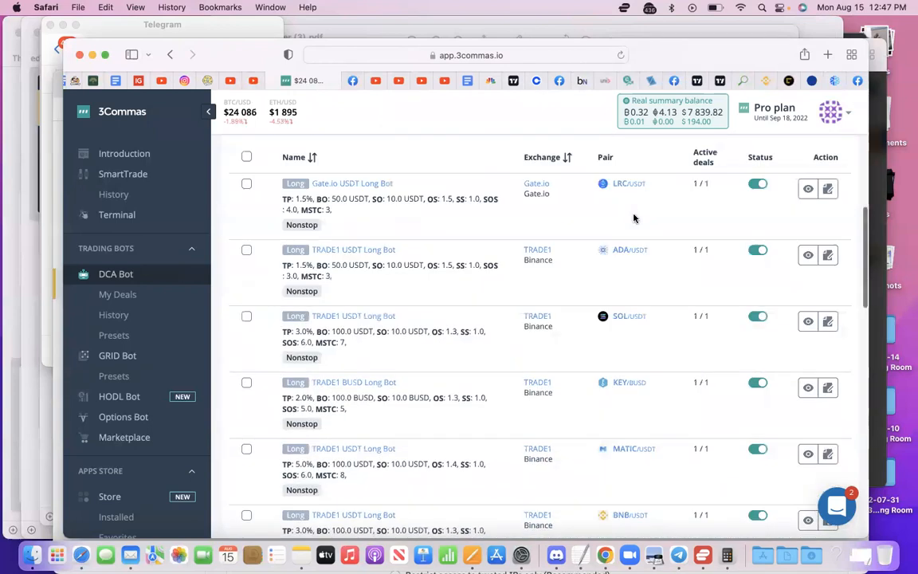
scroll(634, 219, "down", 3)
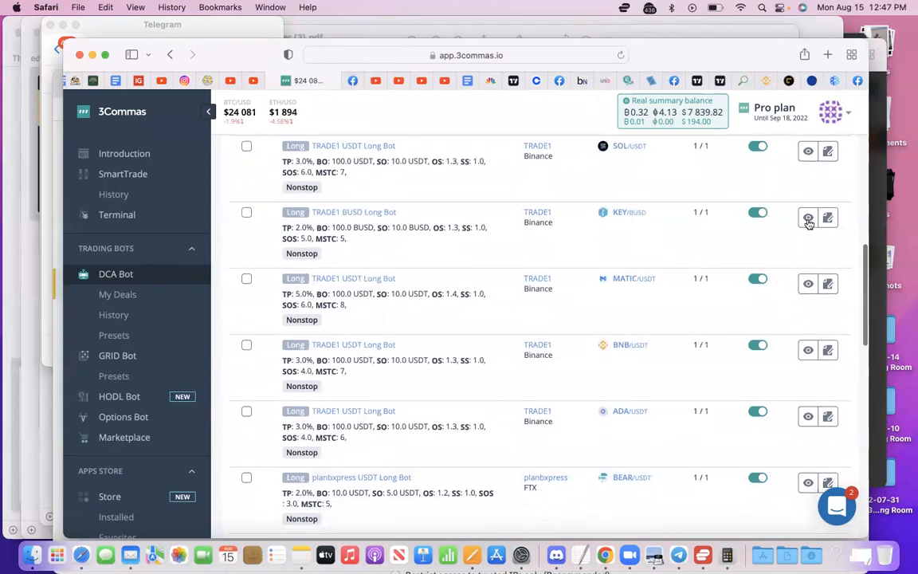
left_click(809, 219)
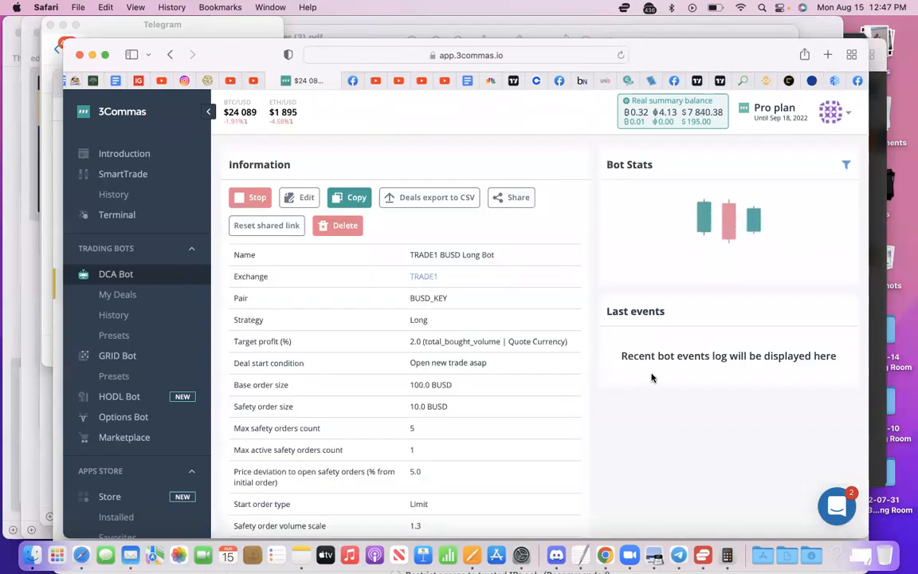
scroll(754, 318, "down", 15)
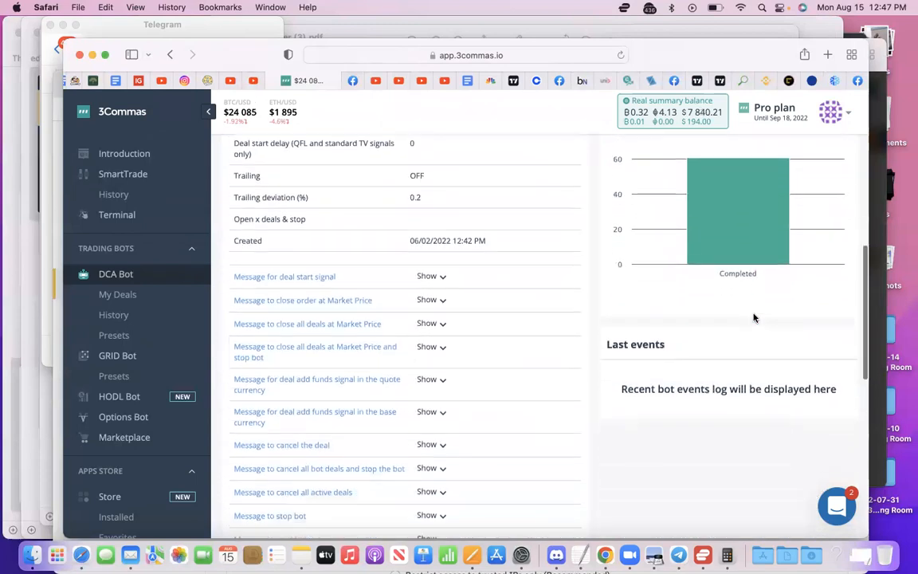
scroll(754, 318, "down", 5)
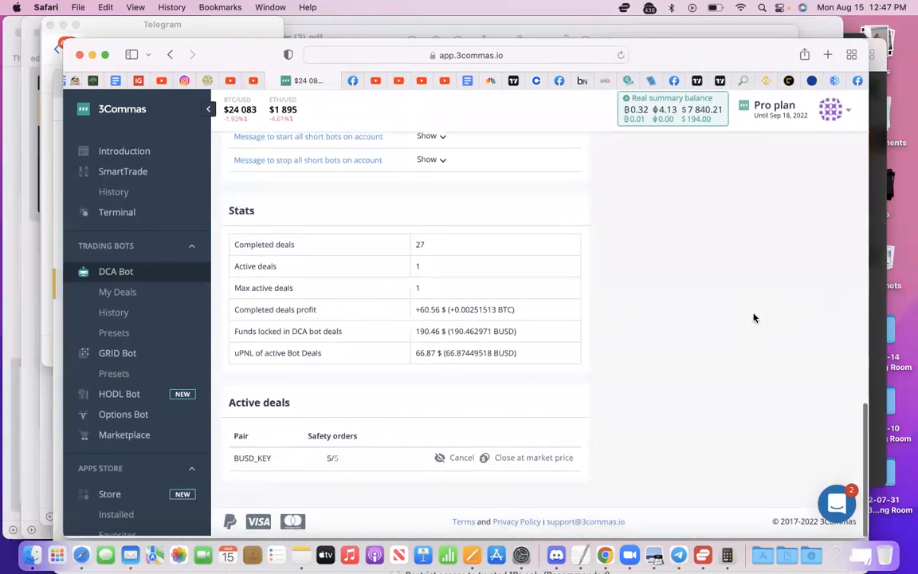
scroll(754, 318, "up", 5)
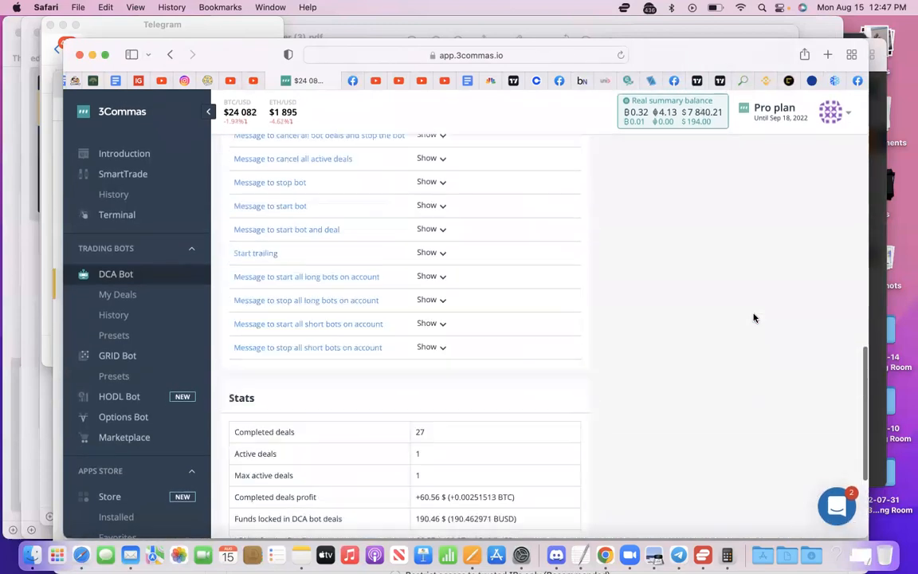
- Return to the bot list, view the MATIC/USDT bot's details, and examine its settings and profit charts
left_click(116, 274)
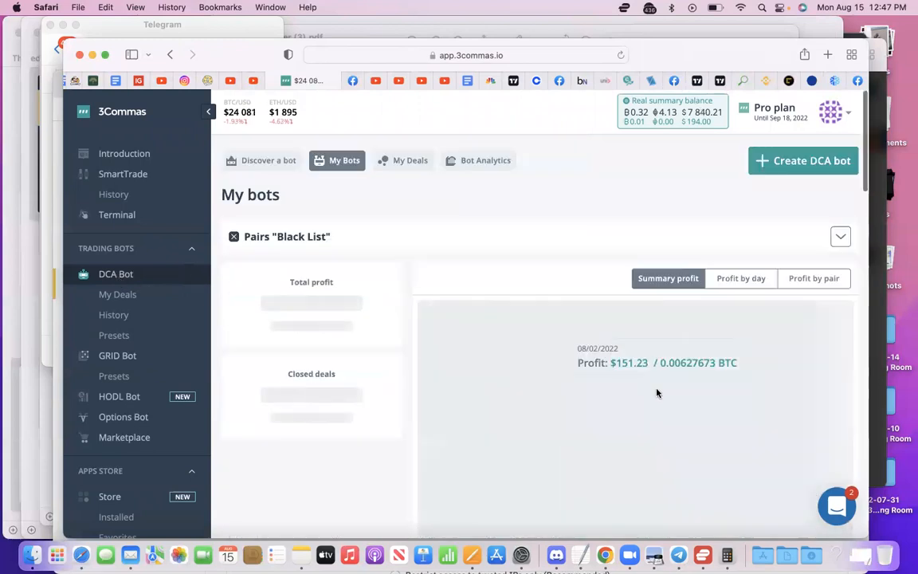
scroll(656, 384, "down", 3)
scroll(657, 391, "down", 10)
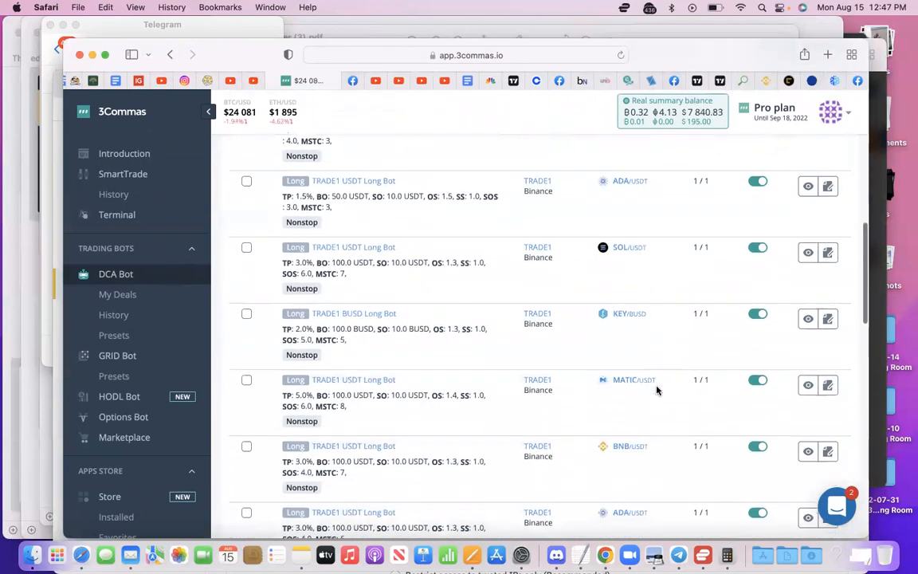
scroll(656, 390, "down", 4)
scroll(702, 367, "up", 3)
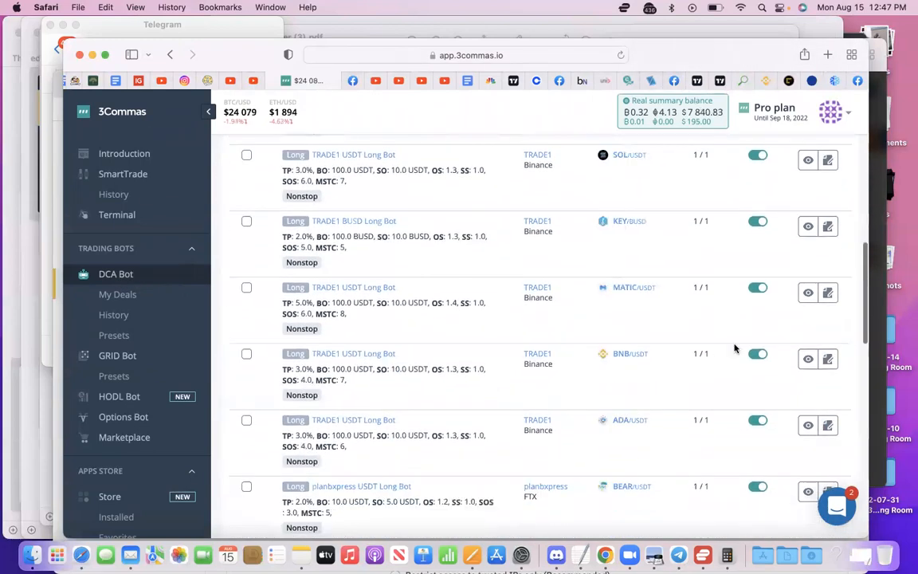
left_click(807, 294)
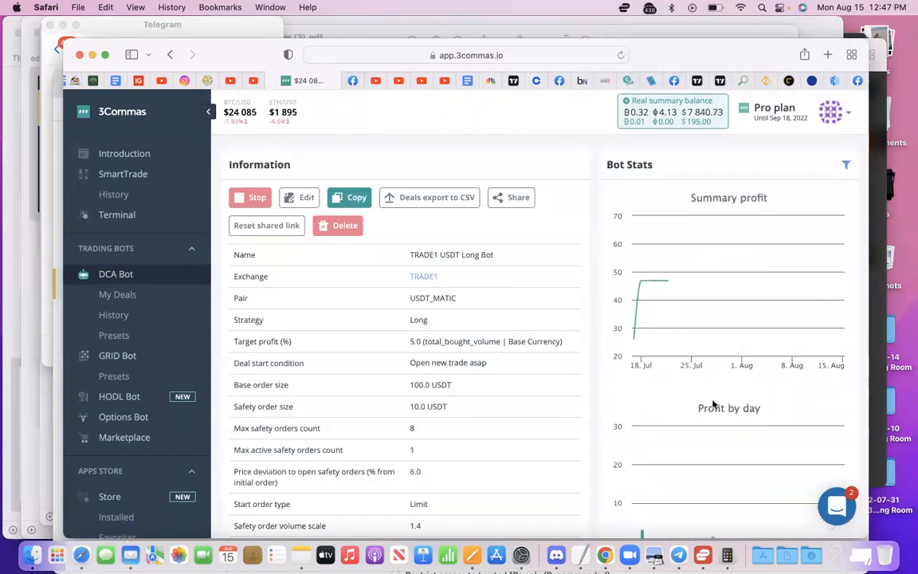
scroll(714, 404, "down", 7)
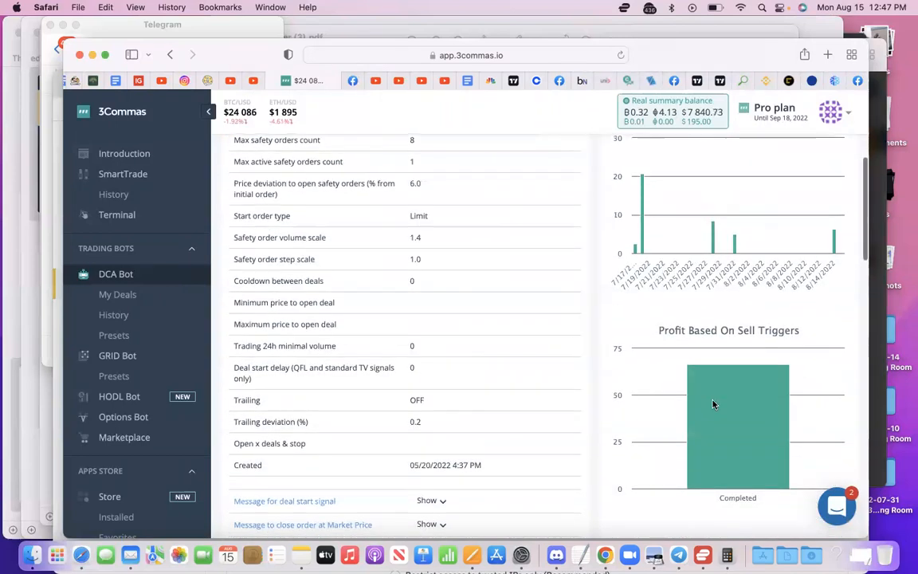
scroll(713, 404, "down", 15)
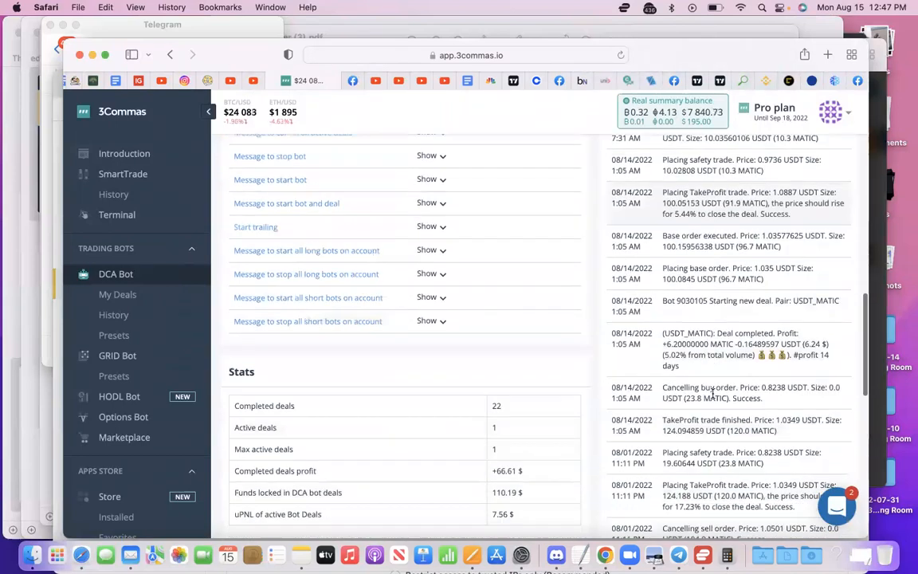
- Examine the MATIC/USDT bot's last events, deal stats and active deals
scroll(712, 392, "down", 3)
scroll(702, 406, "up", 5)
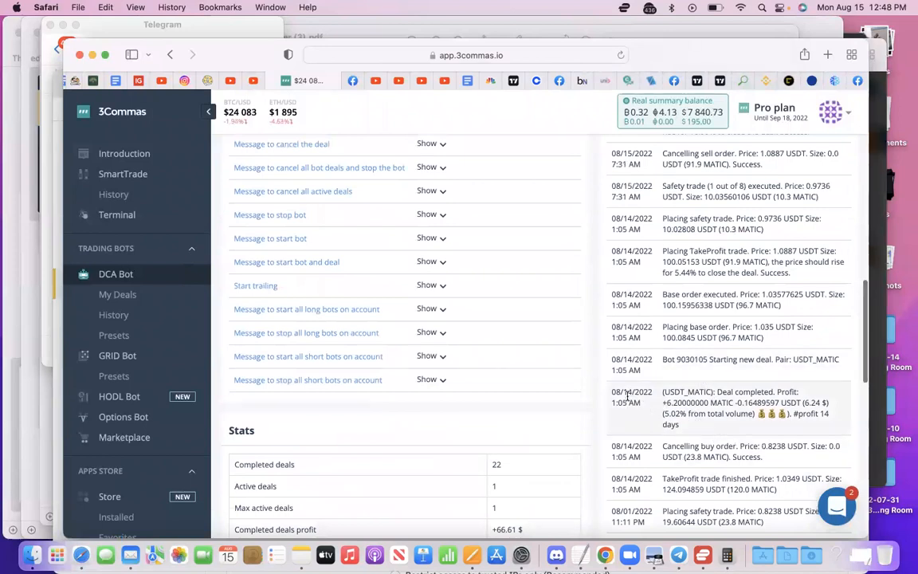
scroll(709, 405, "down", 1)
scroll(710, 404, "up", 5)
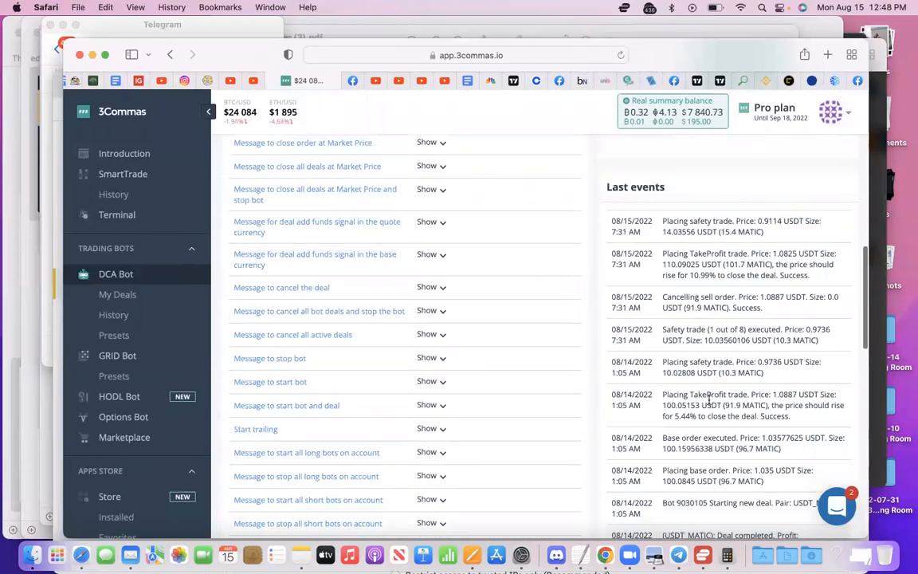
scroll(709, 401, "down", 7)
scroll(709, 401, "down", 7)
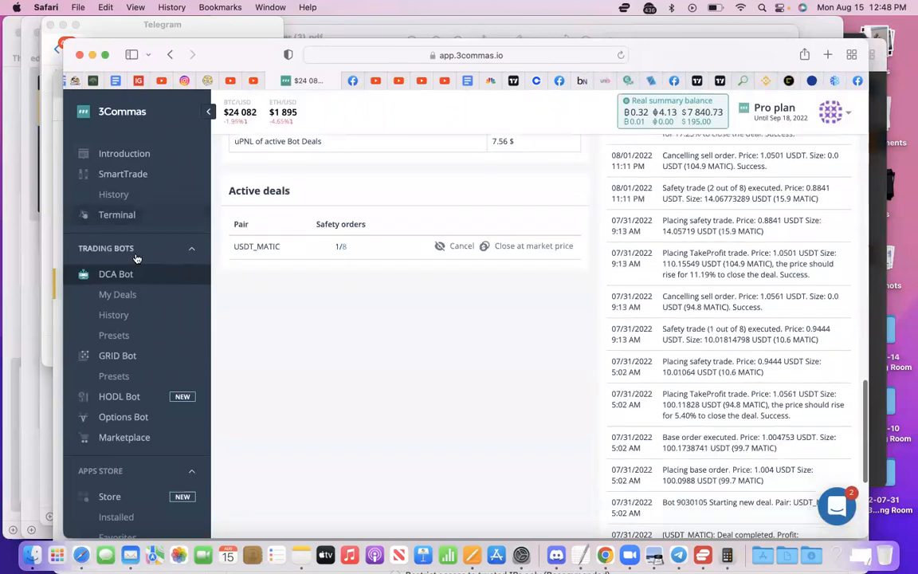
- Return to the bot list, view the BNB/USDT bot's details, and examine its settings and profit charts
left_click(115, 274)
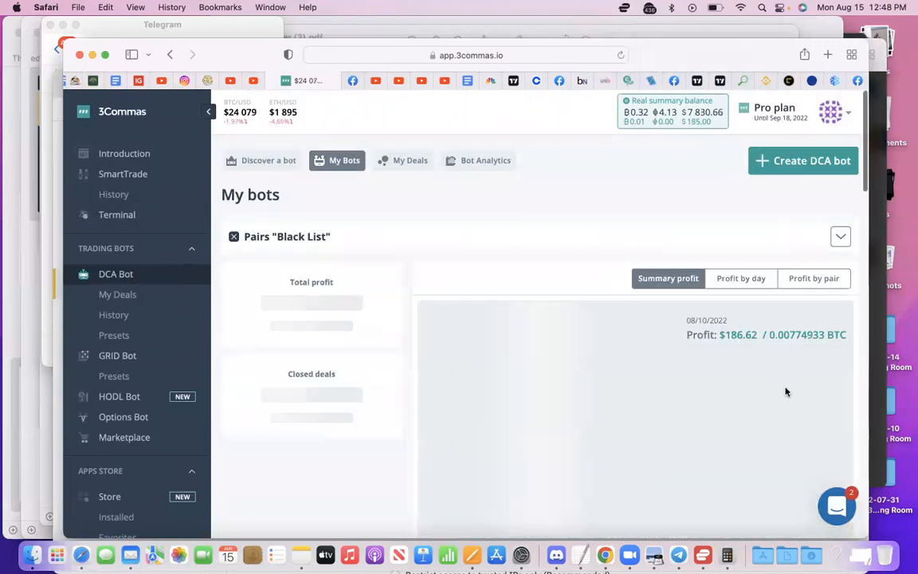
scroll(751, 259, "down", 10)
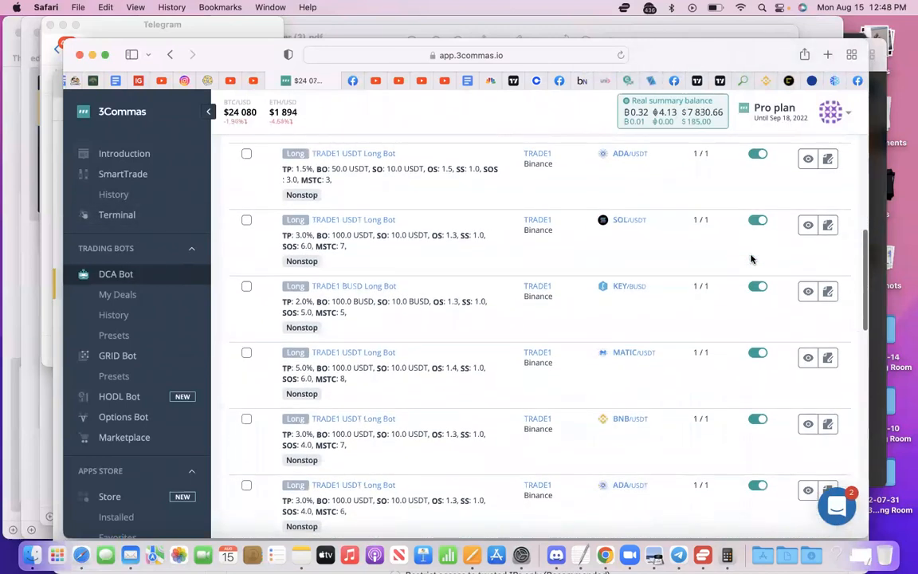
scroll(751, 259, "down", 3)
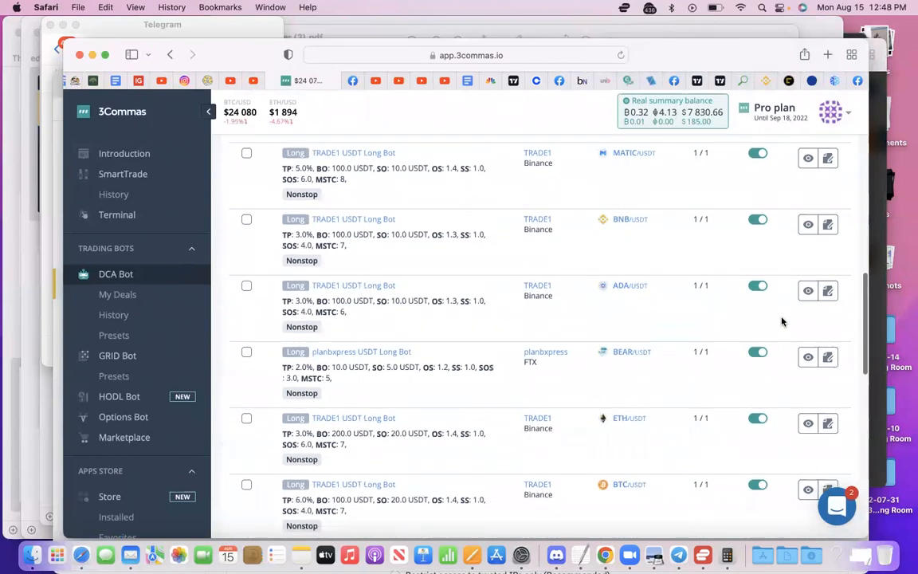
scroll(782, 321, "up", 5)
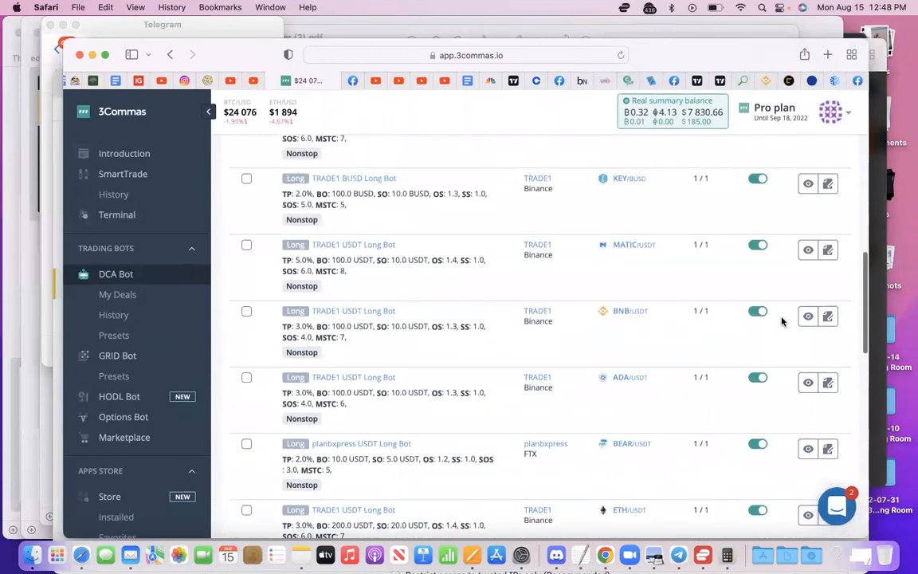
scroll(789, 320, "down", 2)
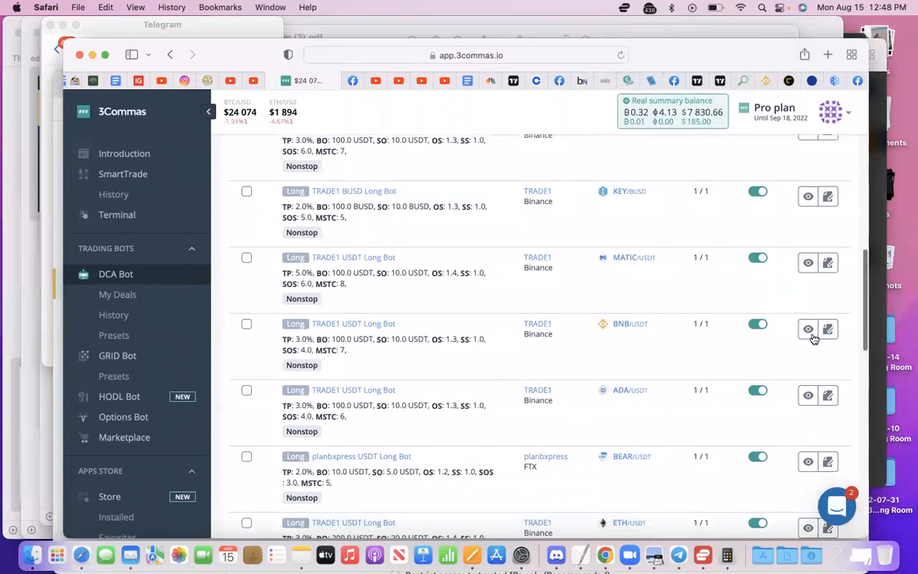
left_click(810, 332)
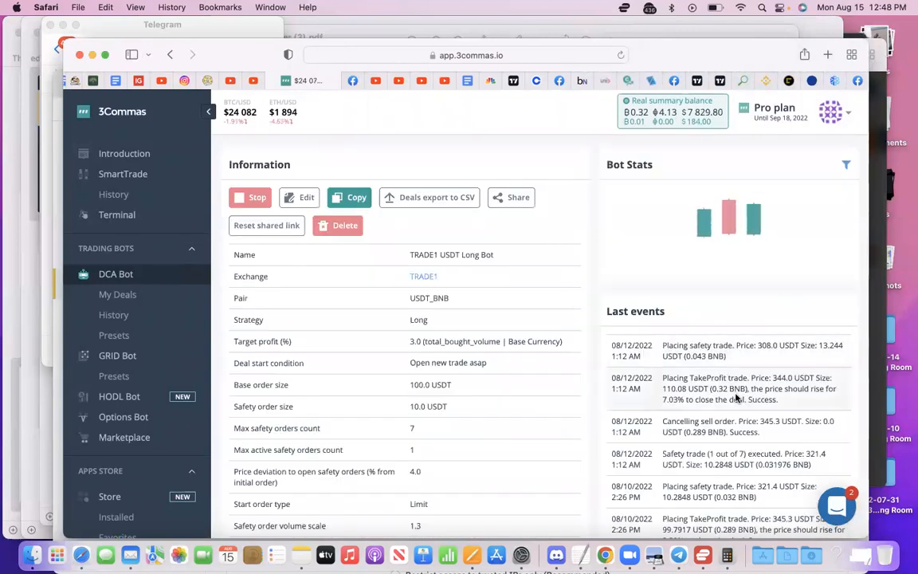
scroll(736, 397, "down", 4)
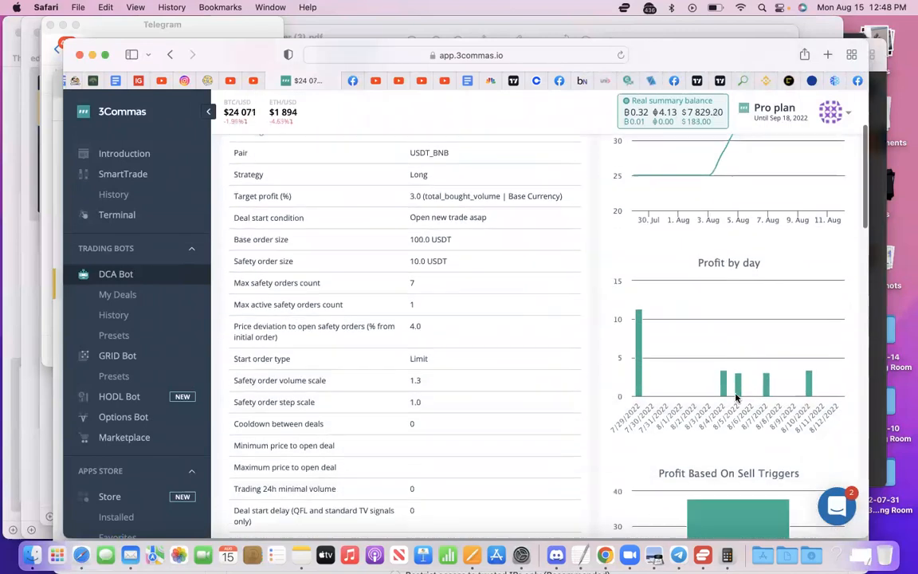
scroll(736, 397, "down", 10)
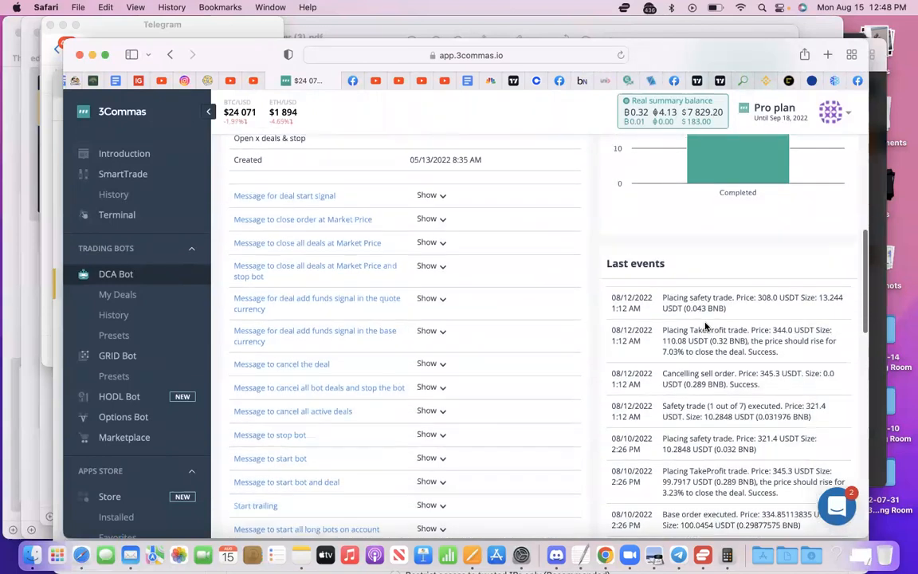
- Examine the BNB/USDT bot's last events, completed deals profit and active deal
scroll(705, 326, "down", 5)
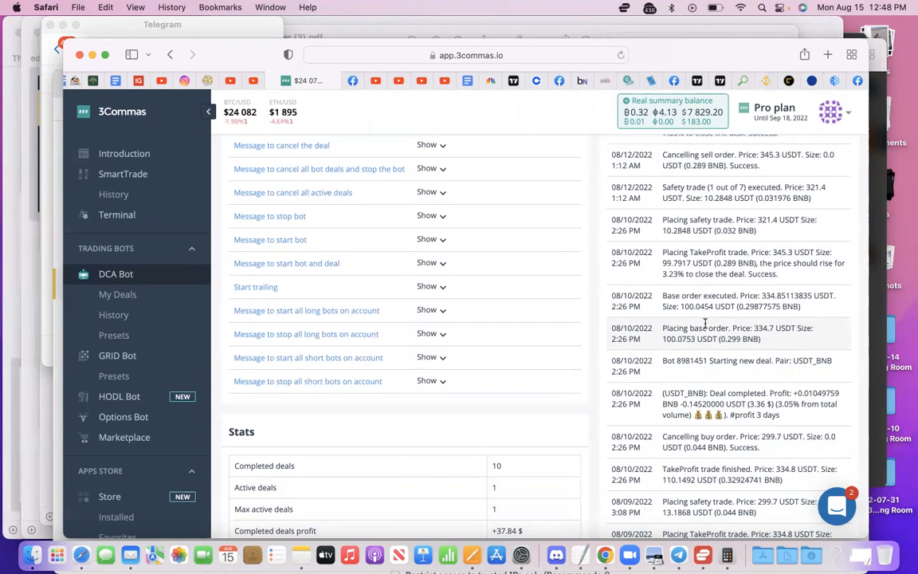
scroll(781, 423, "down", 1)
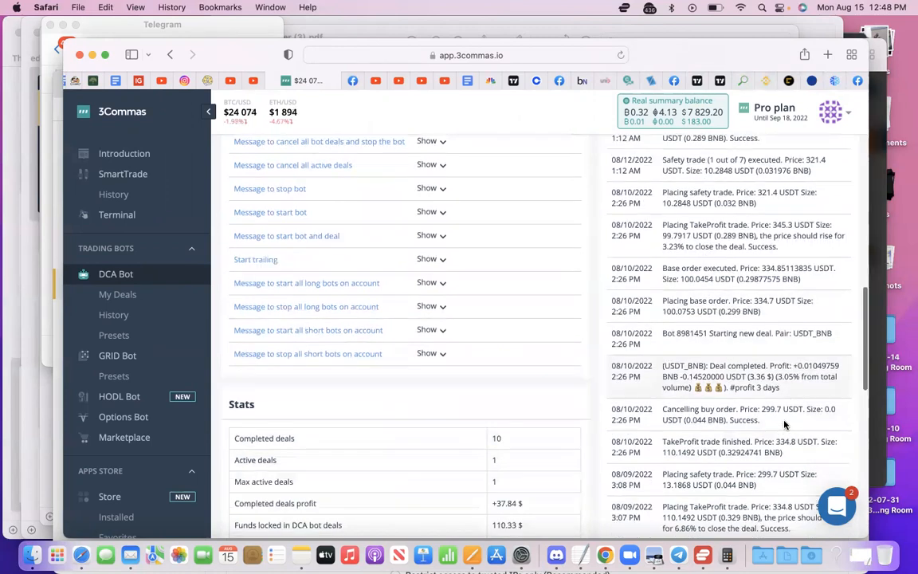
scroll(785, 425, "down", 8)
scroll(784, 425, "up", 3)
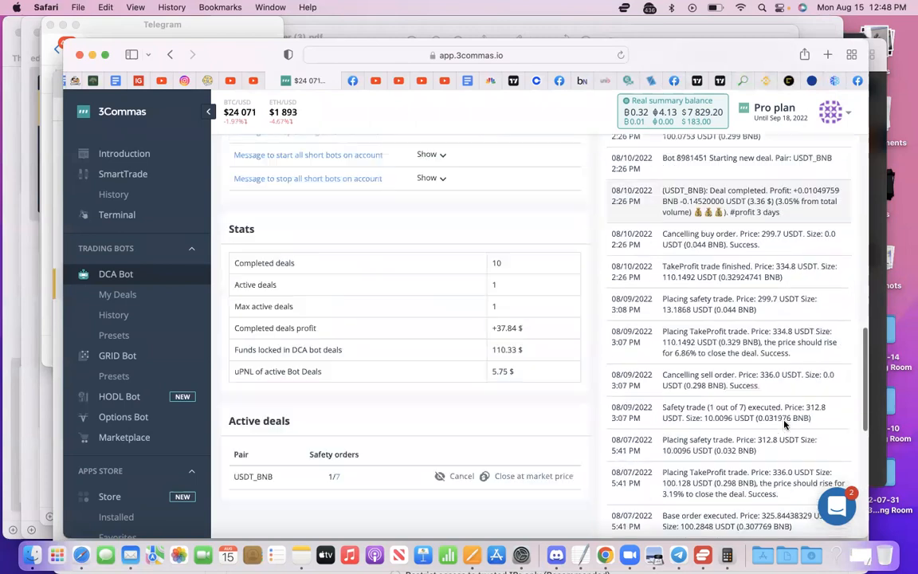
- Open the 3Commas dashboard to view the aggregate account balance
scroll(785, 425, "up", 10)
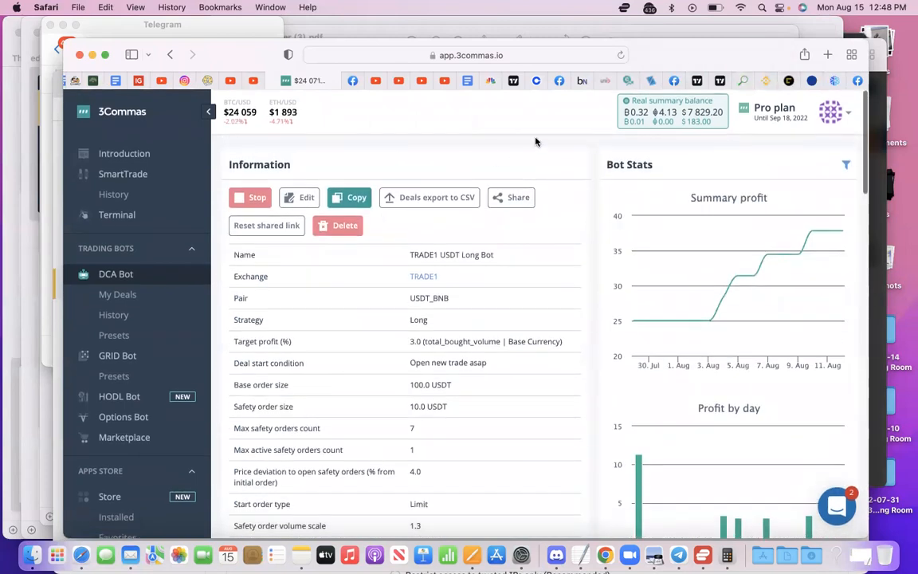
scroll(136, 207, "up", 3)
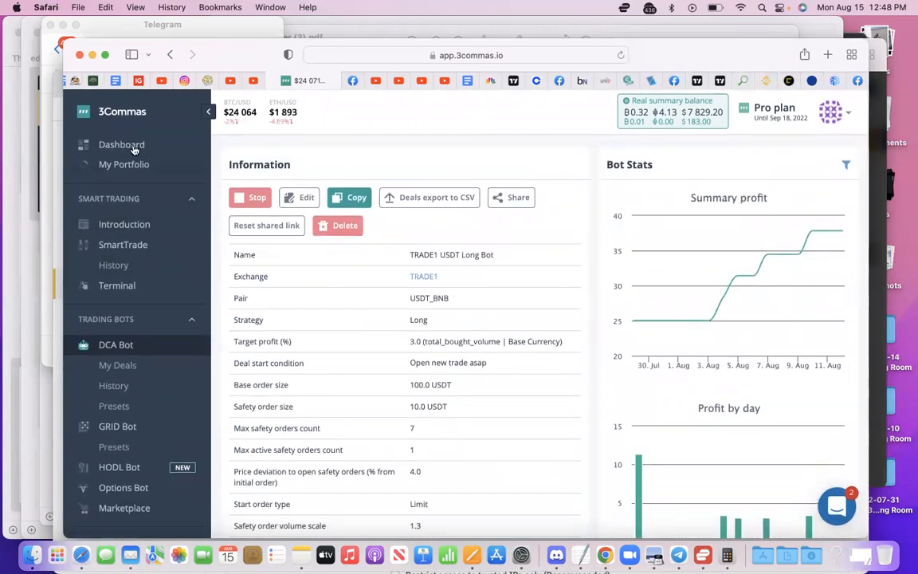
left_click(133, 149)
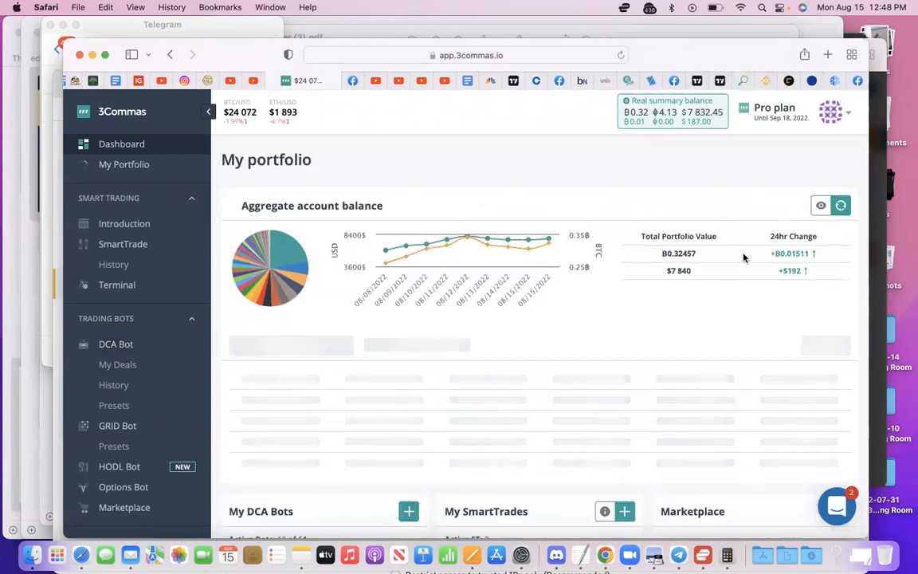
- Switch to Chrome and open a new empty tab
left_click(605, 555)
scroll(648, 291, "up", 3)
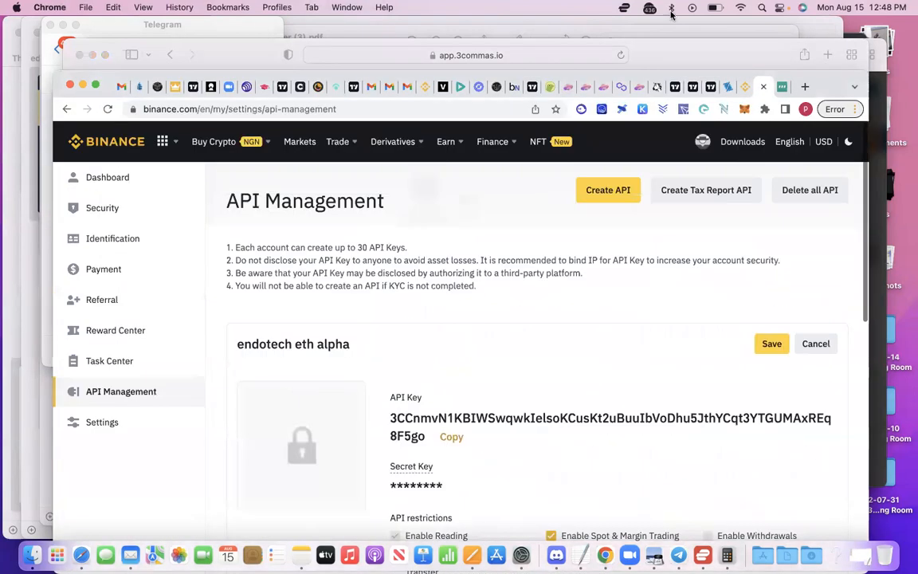
left_click(806, 87)
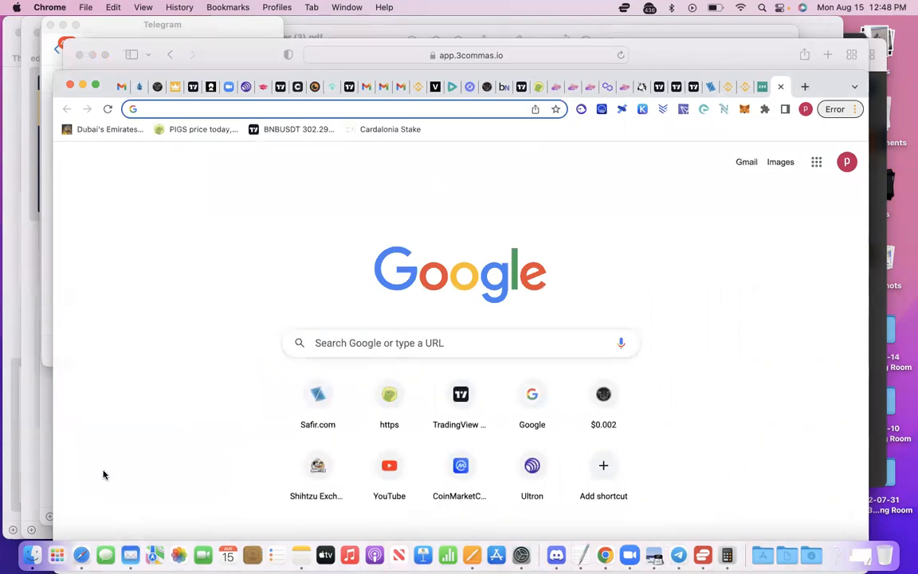
- Switch to the TradingView chart in Safari, open the account's referred friends page and copy the referral link
left_click(81, 554)
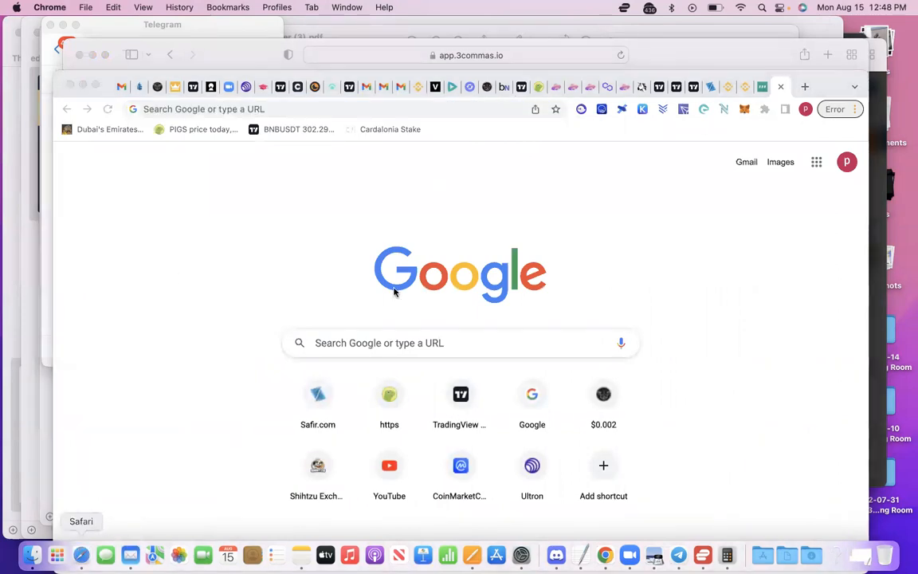
left_click(697, 80)
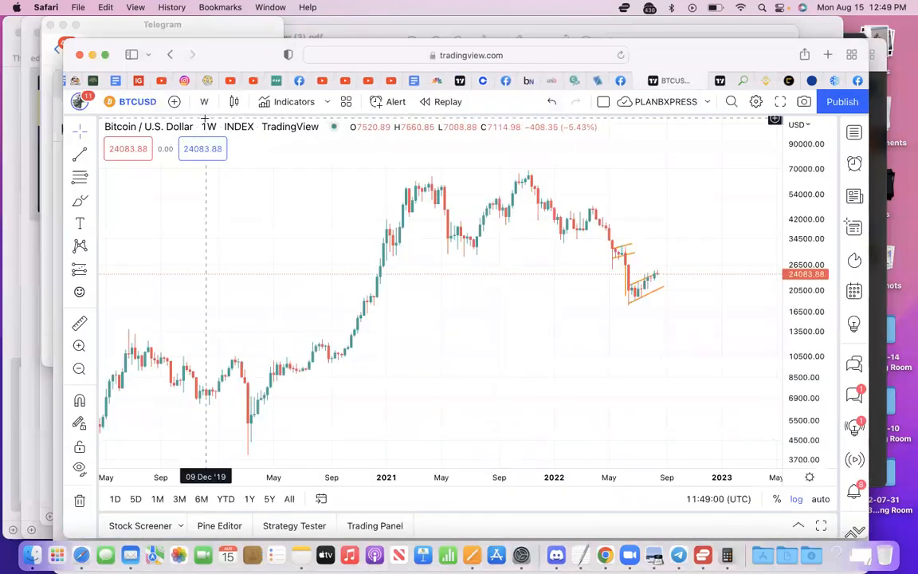
left_click(79, 103)
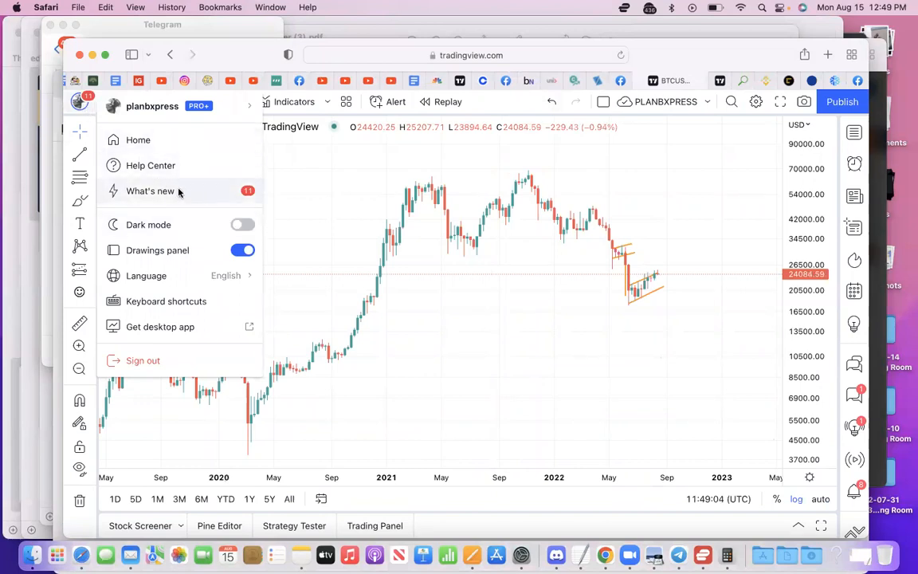
mouse_move(209, 115)
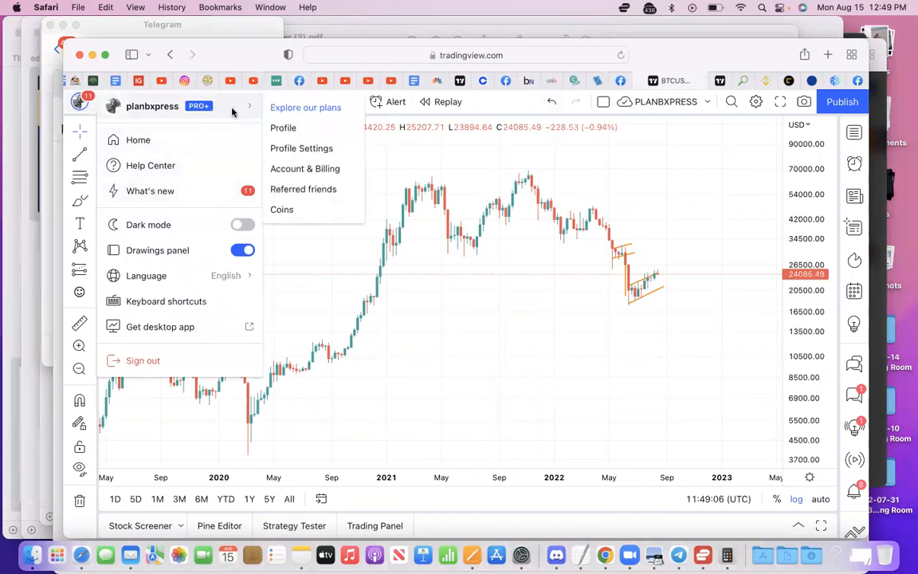
left_click(311, 189)
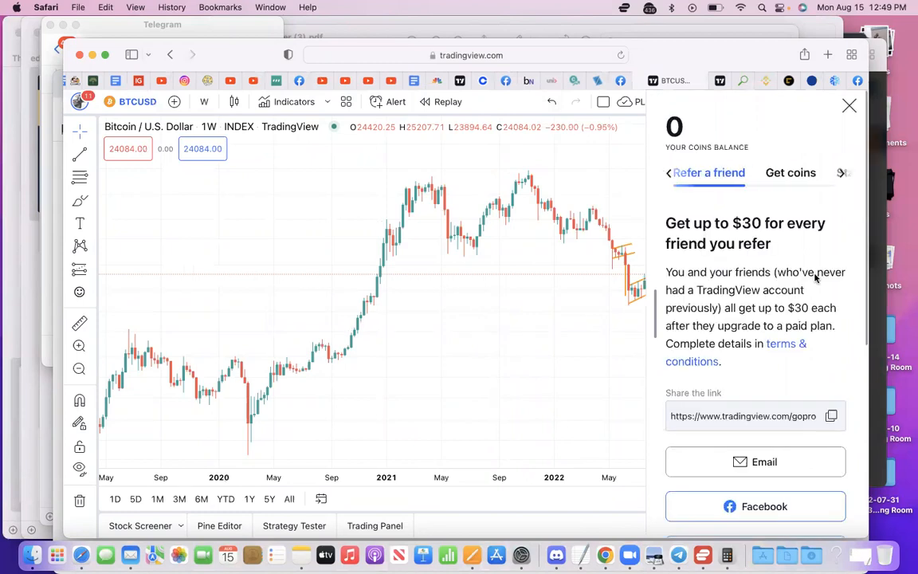
left_click(831, 415)
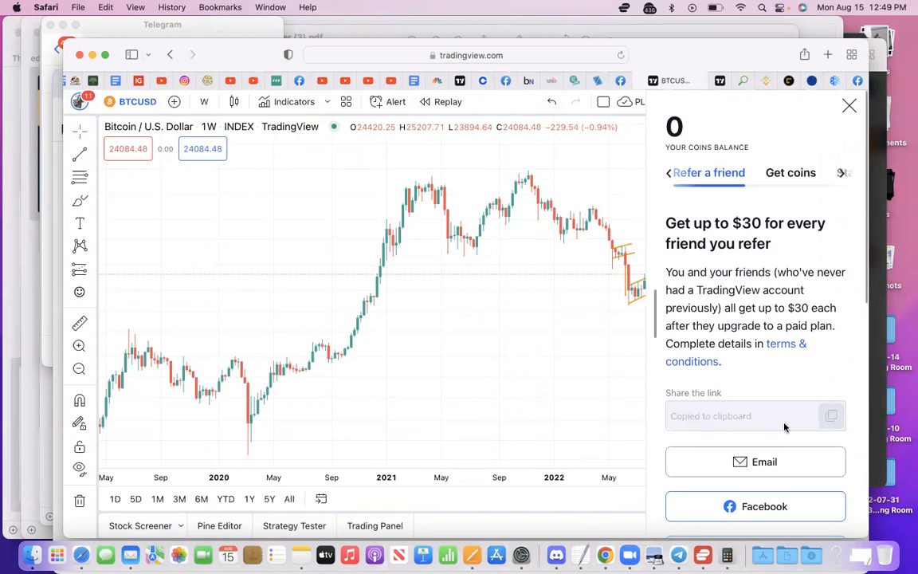
- Load the copied TradingView referral link in the new Chrome tab
left_click(606, 554)
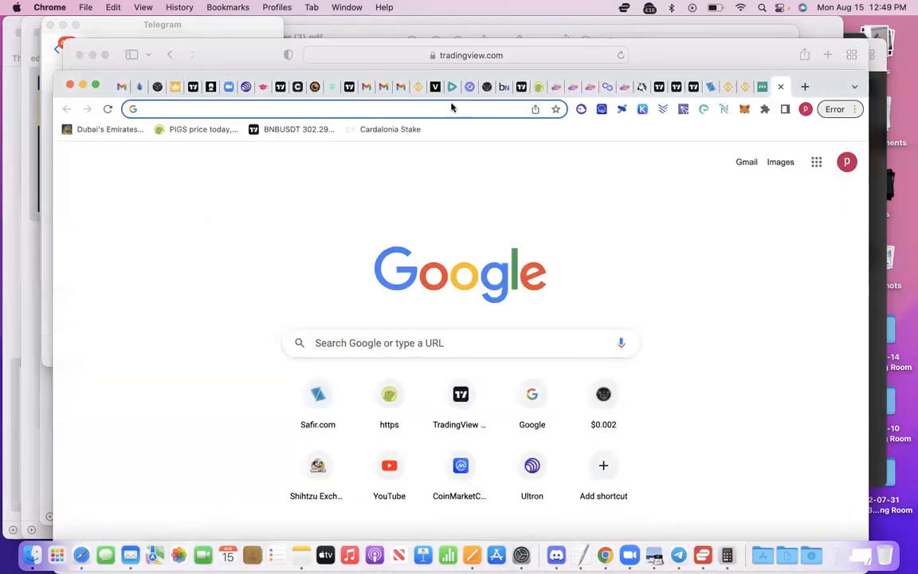
key("cmd+v")
key("Return")
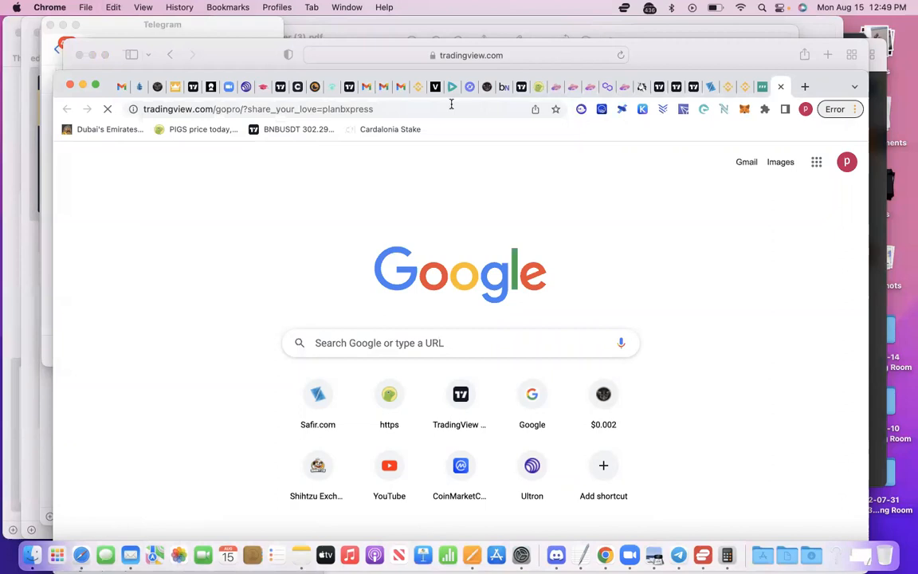